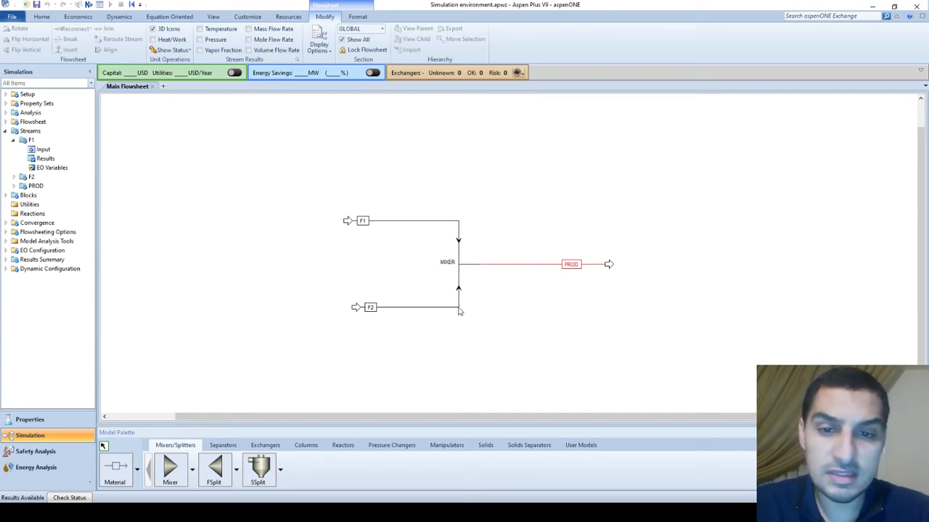
Open the stream results of the MIXER block and expand the component mole flows and mole fractions.
{"action": "right_click", "coordinate": [456, 266]}
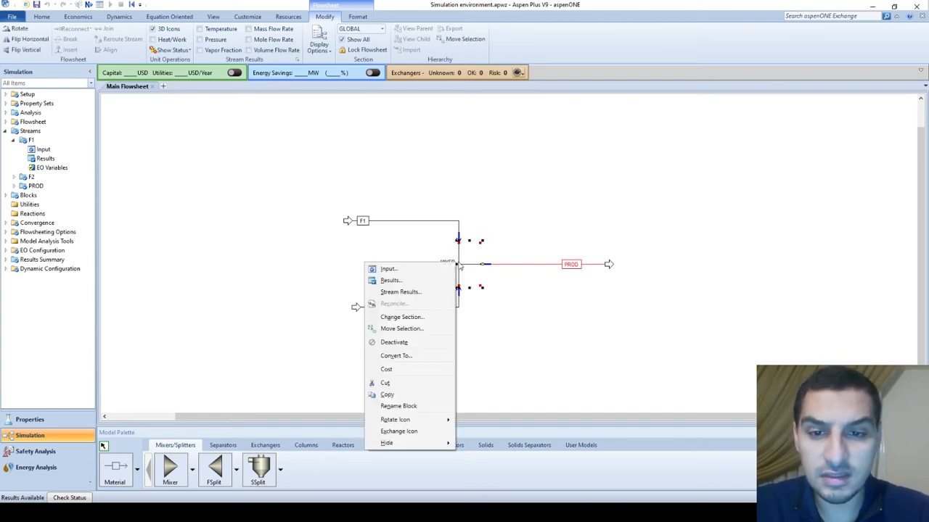
{"action": "left_click", "coordinate": [401, 291]}
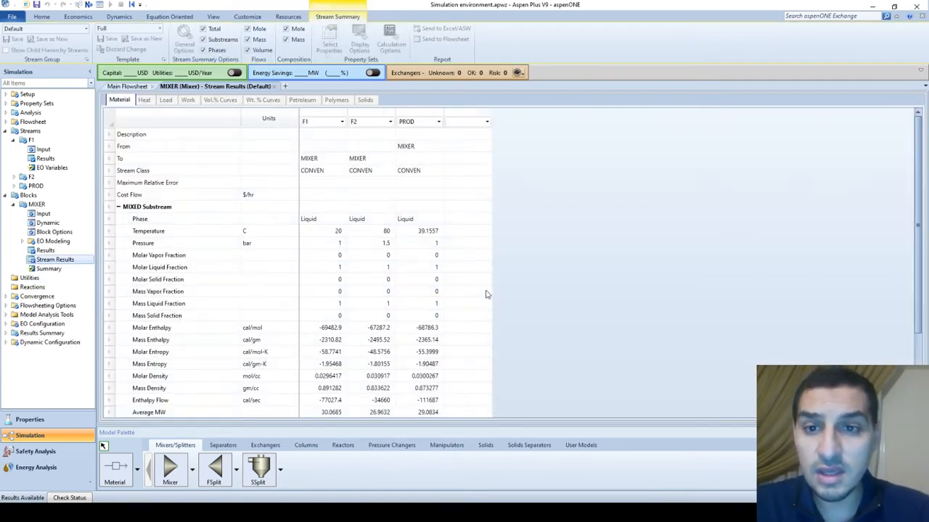
{"action": "scroll", "coordinate": [334, 243], "scroll_direction": "down", "scroll_amount": 3}
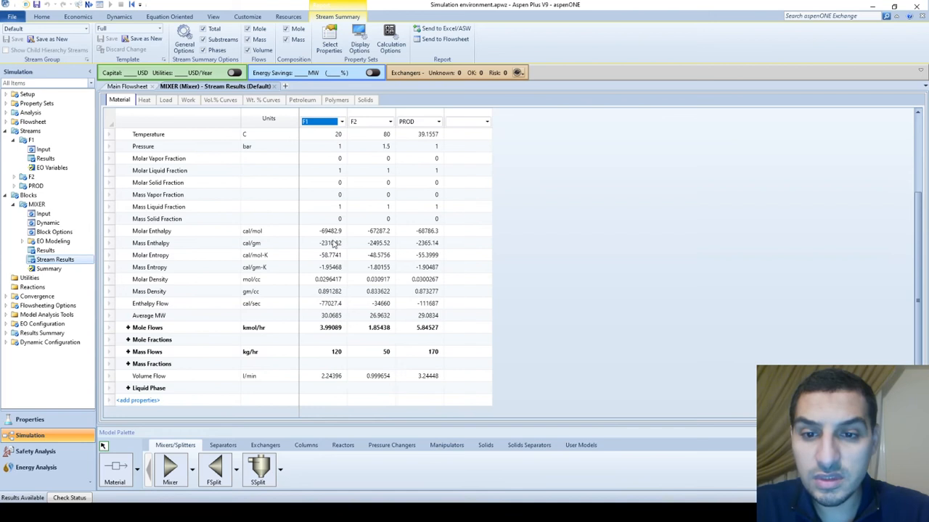
{"action": "left_click", "coordinate": [128, 328]}
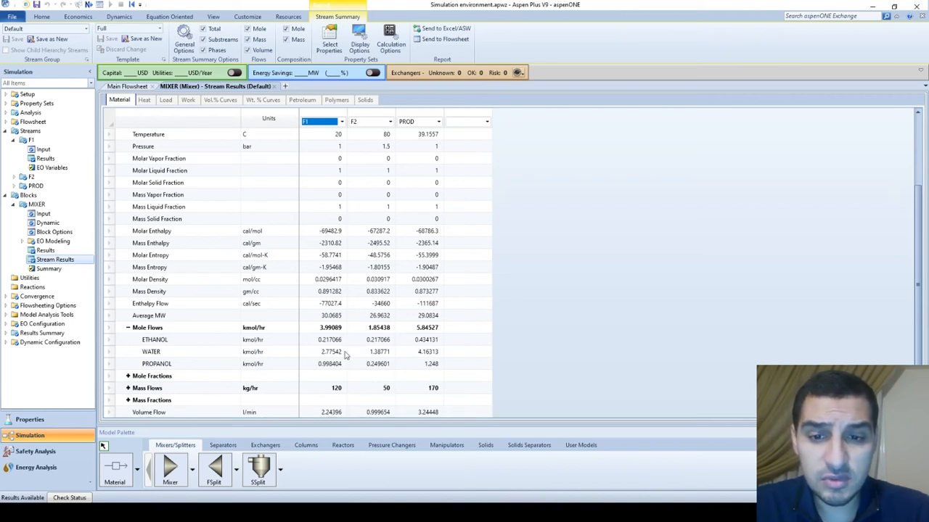
{"action": "scroll", "coordinate": [455, 356], "scroll_direction": "down", "scroll_amount": 1}
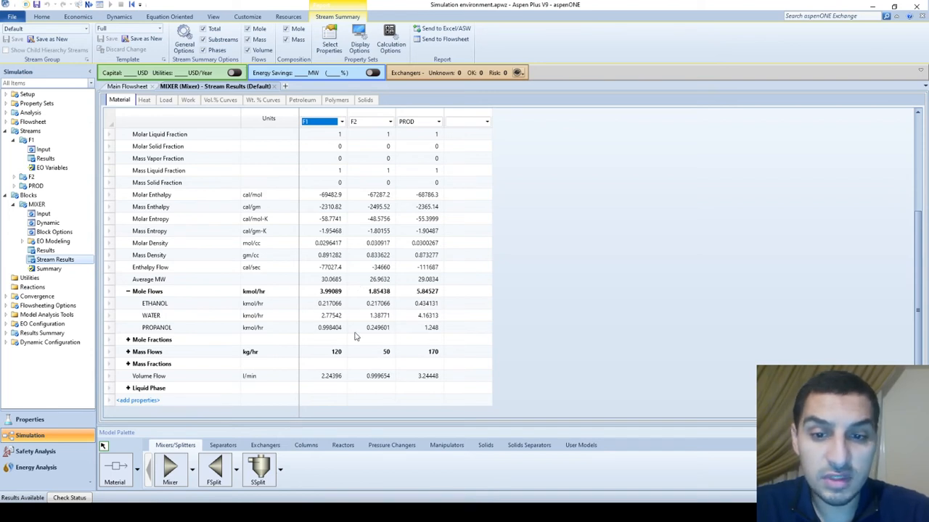
{"action": "left_click", "coordinate": [129, 341]}
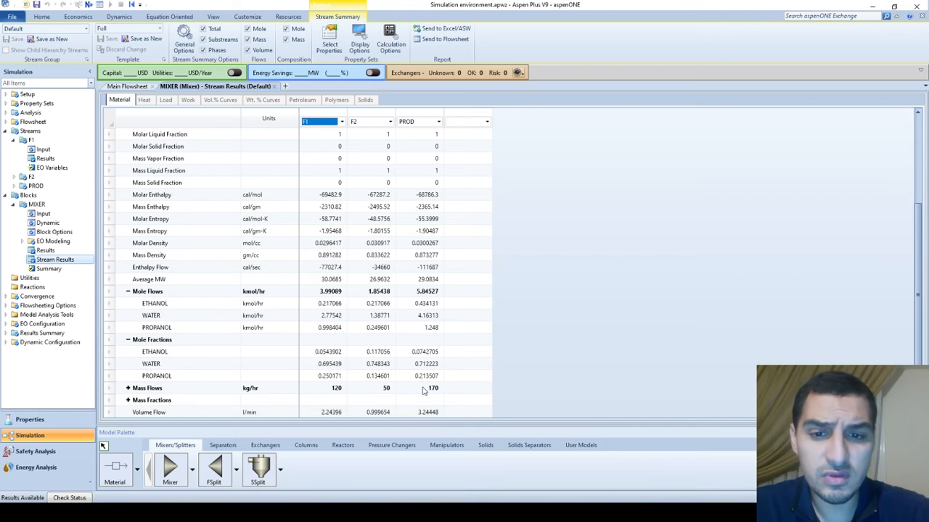
{"action": "scroll", "coordinate": [423, 390], "scroll_direction": "down", "scroll_amount": 1}
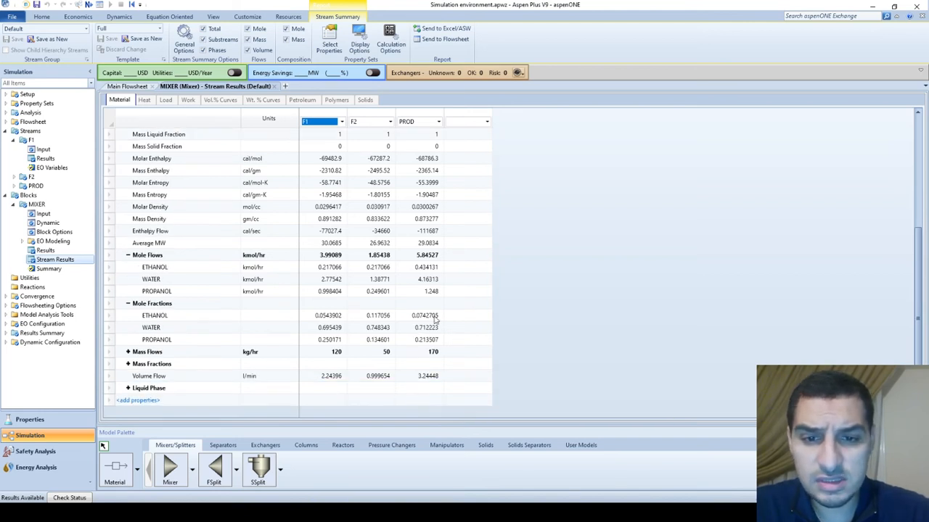
Examine the ethanol, water and propanol mole fractions of the PROD stream and expand the component mass flows.
{"action": "left_click", "coordinate": [418, 316]}
{"action": "left_click", "coordinate": [433, 332]}
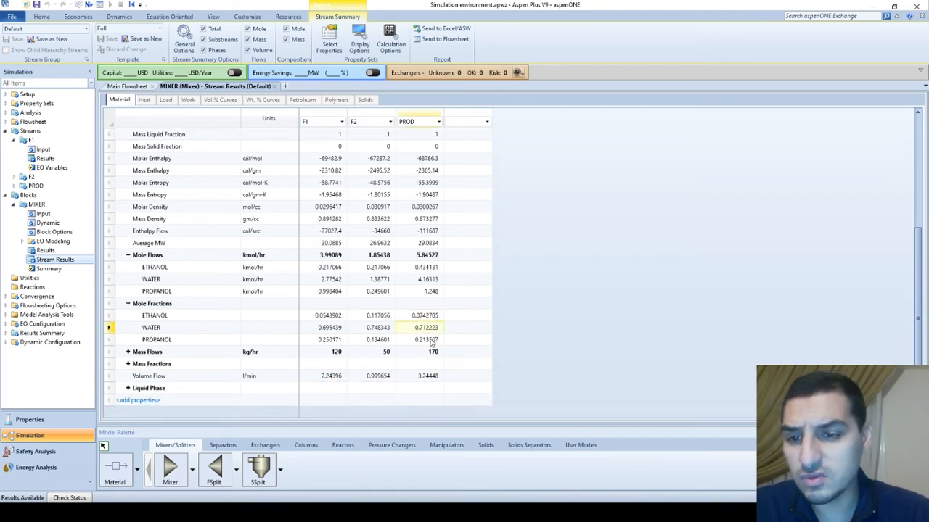
{"action": "left_click", "coordinate": [432, 341]}
{"action": "left_click", "coordinate": [475, 343]}
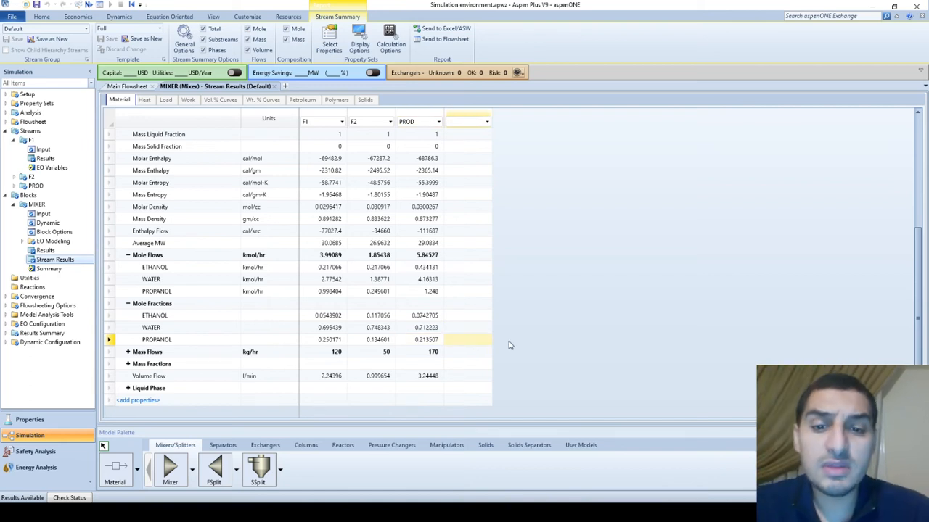
{"action": "key", "text": "Left"}
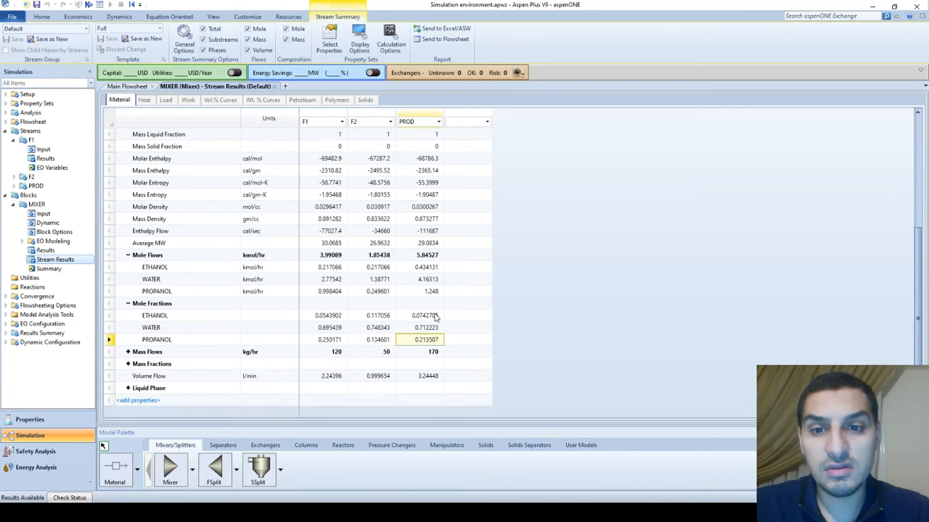
{"action": "left_click", "coordinate": [464, 339]}
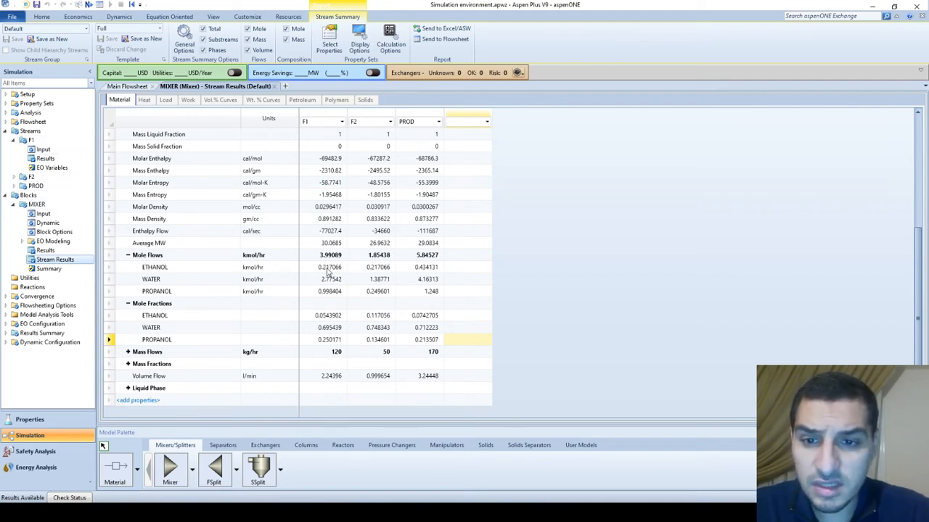
{"action": "left_click", "coordinate": [127, 352]}
{"action": "scroll", "coordinate": [326, 346], "scroll_direction": "down", "scroll_amount": 1}
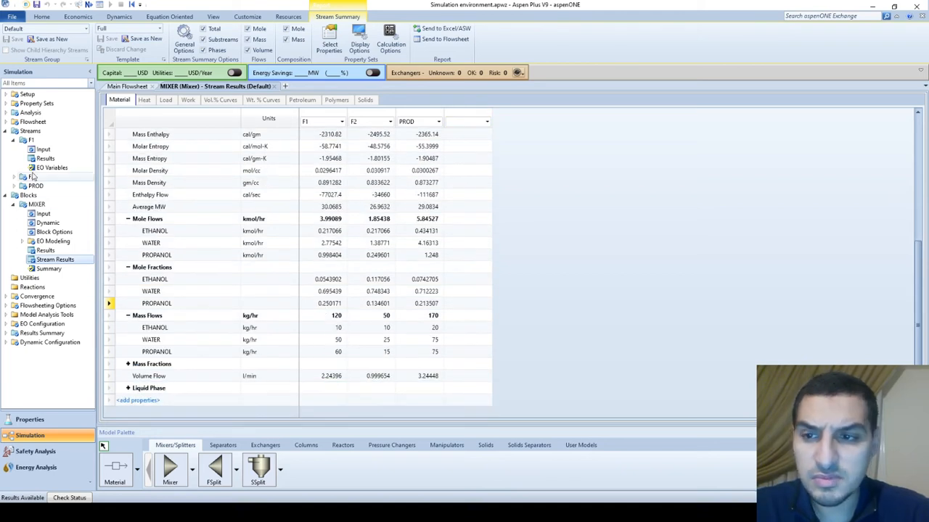
Set the ethanol mass flow in the input of feed stream F1 to 50 kg/hr.
{"action": "left_click", "coordinate": [30, 148]}
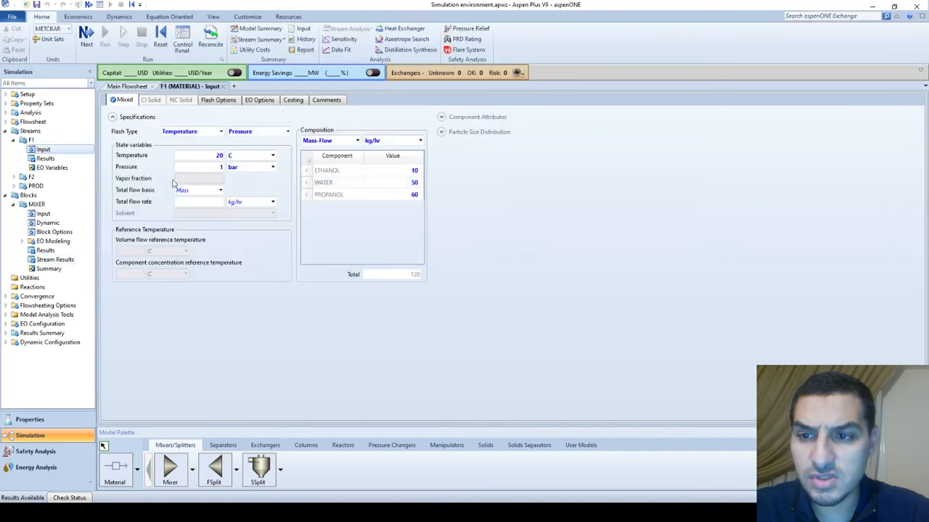
{"action": "left_click", "coordinate": [387, 174]}
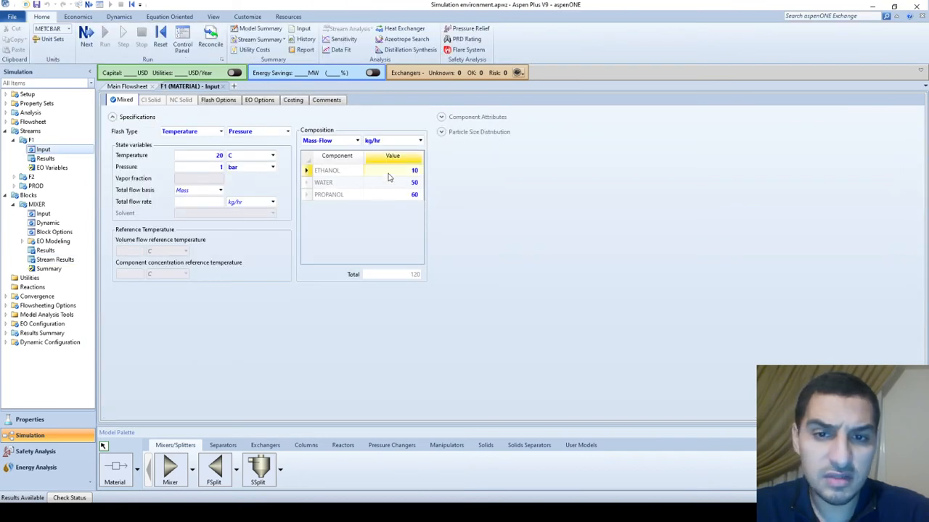
{"action": "type", "text": "50"}
{"action": "key", "text": "Return"}
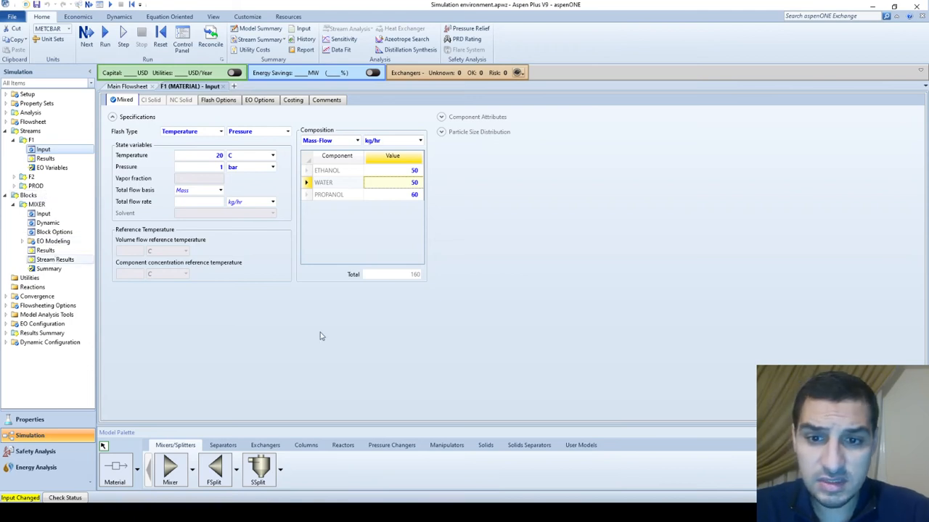
Return to the mixer's stream results and expand the mass flows and mole fractions by component.
{"action": "scroll", "coordinate": [322, 336], "scroll_direction": "down", "scroll_amount": 3}
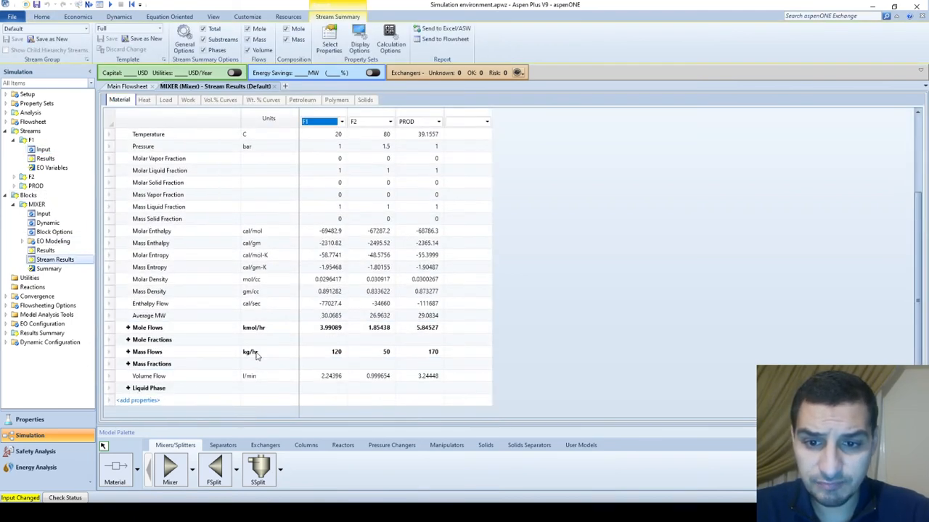
{"action": "left_click", "coordinate": [128, 351]}
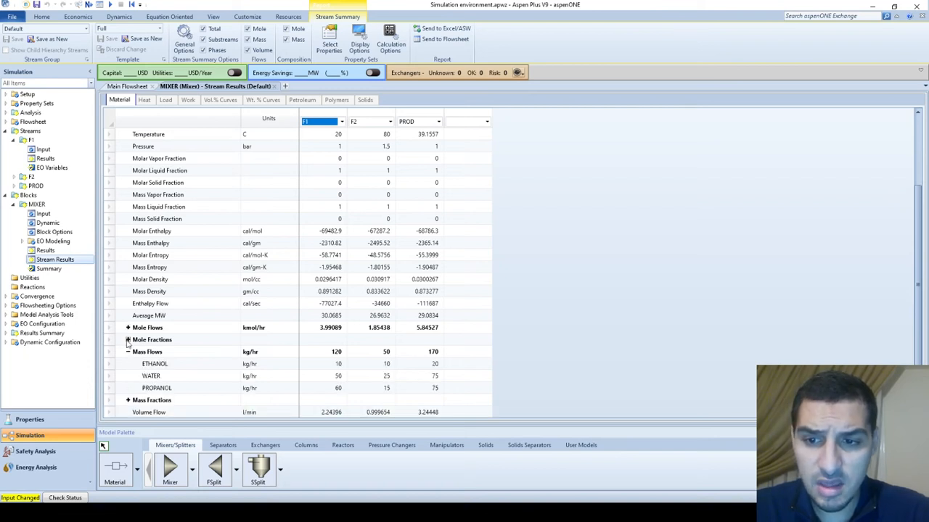
{"action": "left_click", "coordinate": [128, 340]}
{"action": "scroll", "coordinate": [198, 355], "scroll_direction": "down", "scroll_amount": 2}
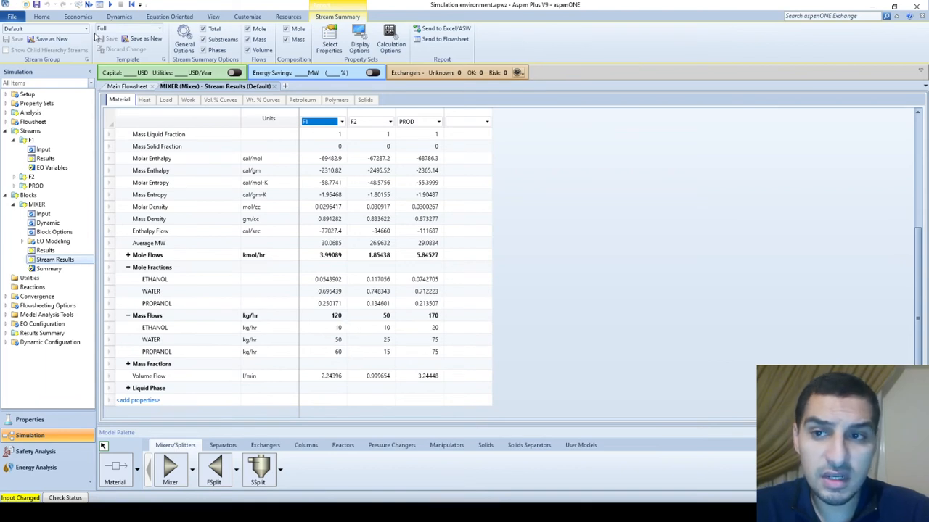
Run the simulation and check F1's ethanol mass flow and PROD's ethanol mole fraction in the refreshed results.
{"action": "left_click", "coordinate": [111, 6]}
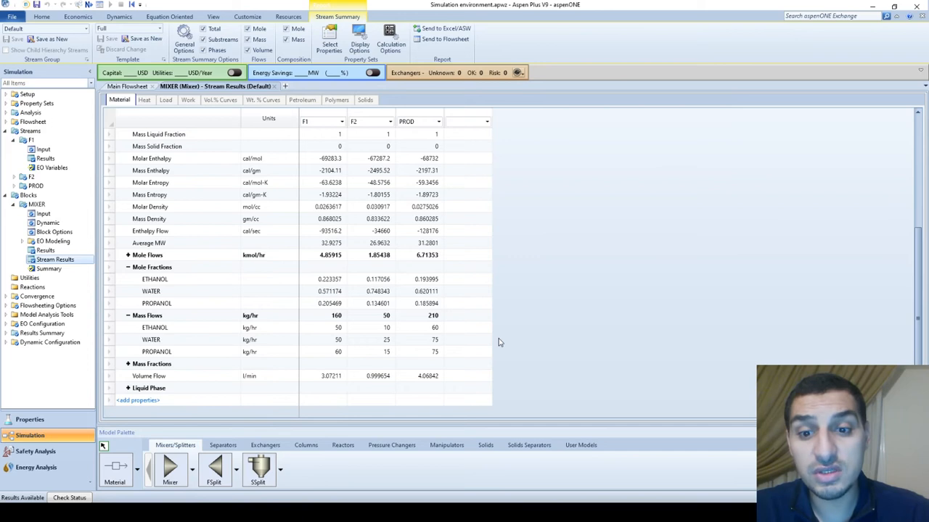
{"action": "left_click", "coordinate": [338, 327]}
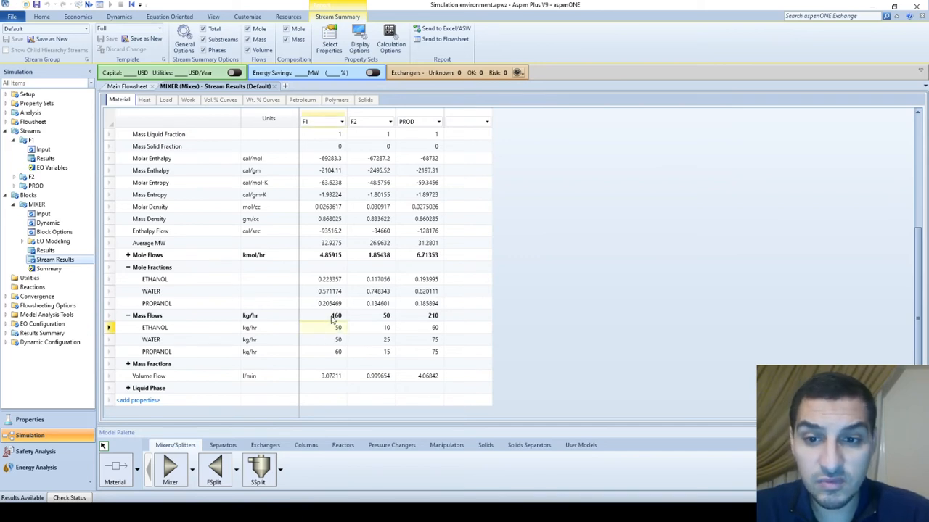
{"action": "left_click", "coordinate": [419, 281]}
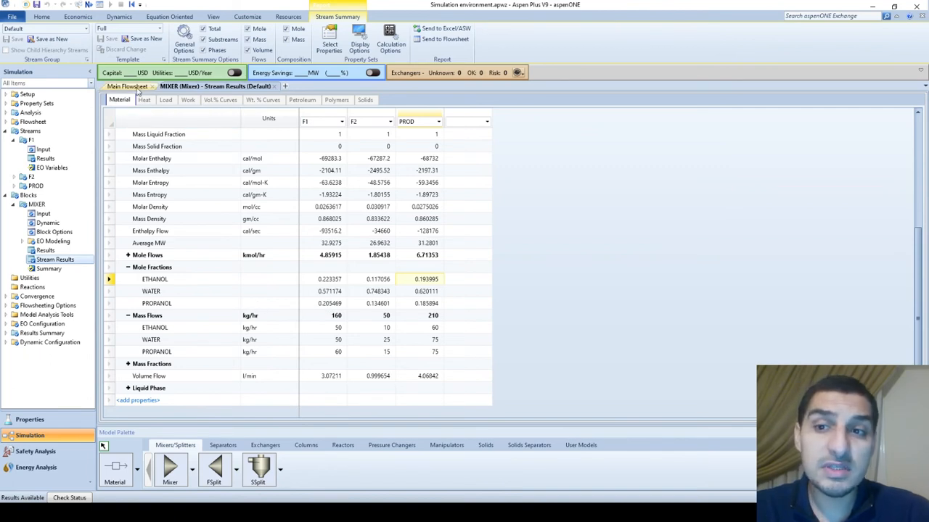
Review the main flowsheet and compare F1's ethanol mass flow with PROD's ethanol mole fraction in the mixer's stream results.
{"action": "left_click", "coordinate": [136, 88]}
{"action": "left_click", "coordinate": [244, 271]}
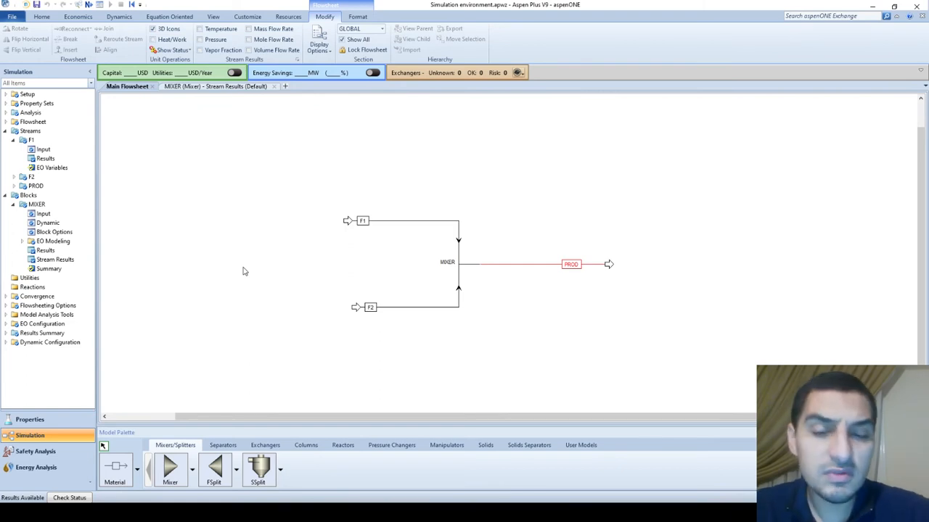
{"action": "left_click", "coordinate": [218, 87]}
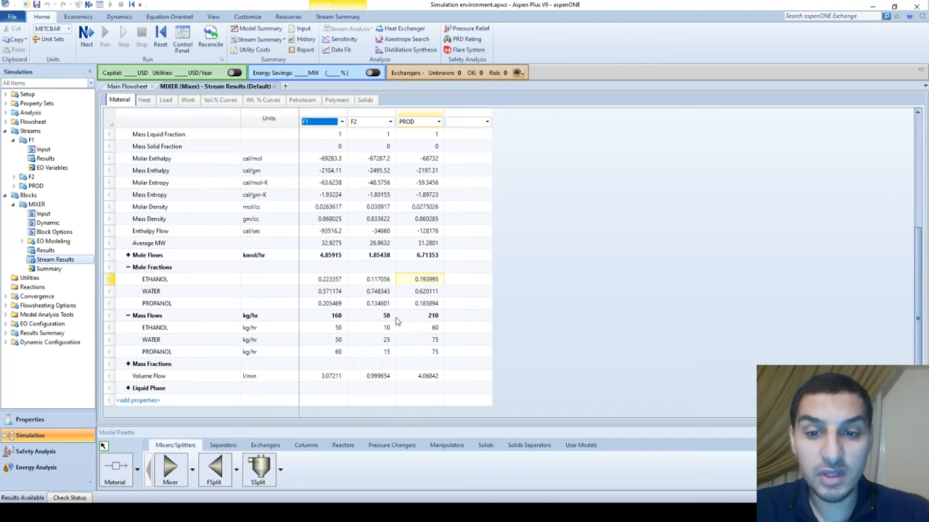
{"action": "left_click", "coordinate": [342, 331]}
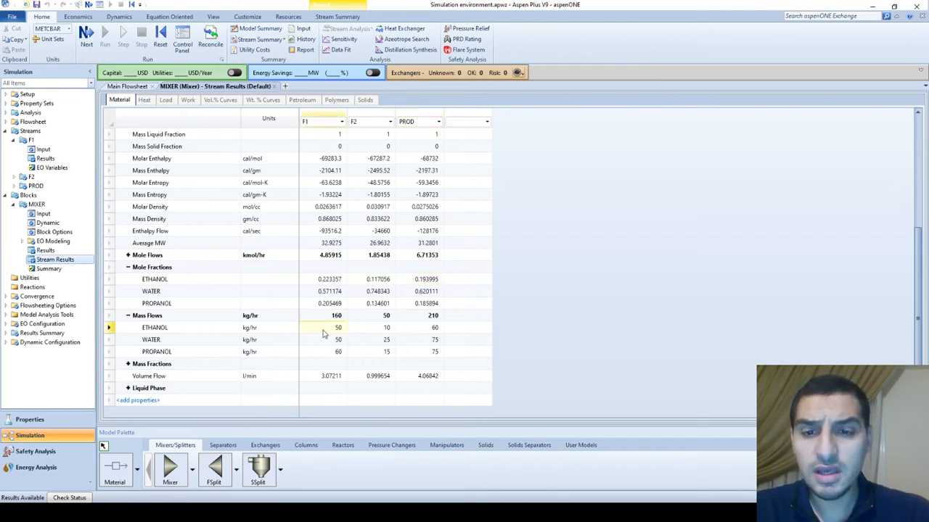
{"action": "left_click", "coordinate": [432, 282]}
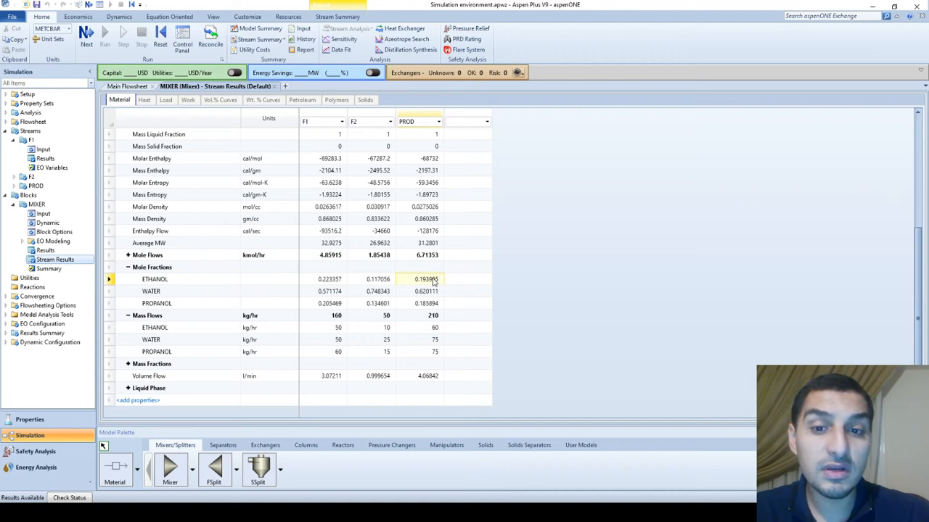
{"action": "left_click", "coordinate": [485, 291]}
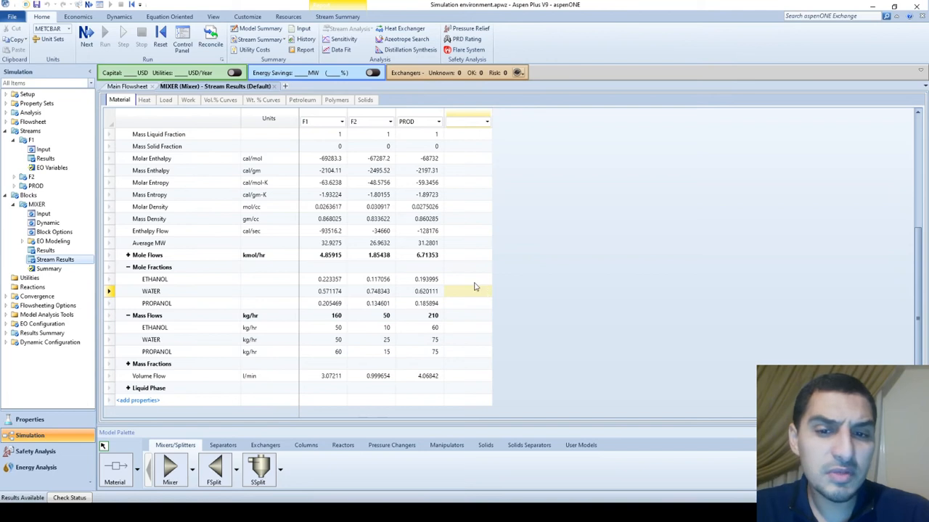
{"action": "key", "text": "Up"}
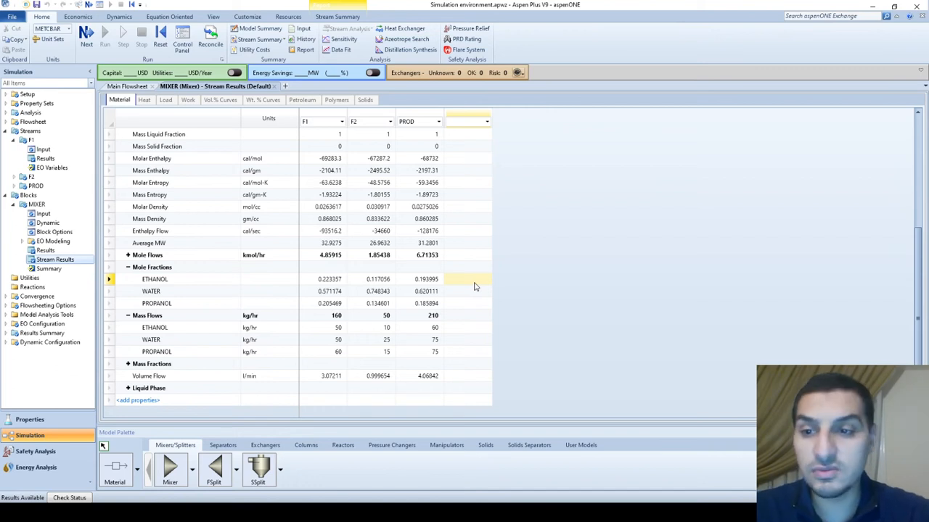
{"action": "left_click", "coordinate": [424, 281]}
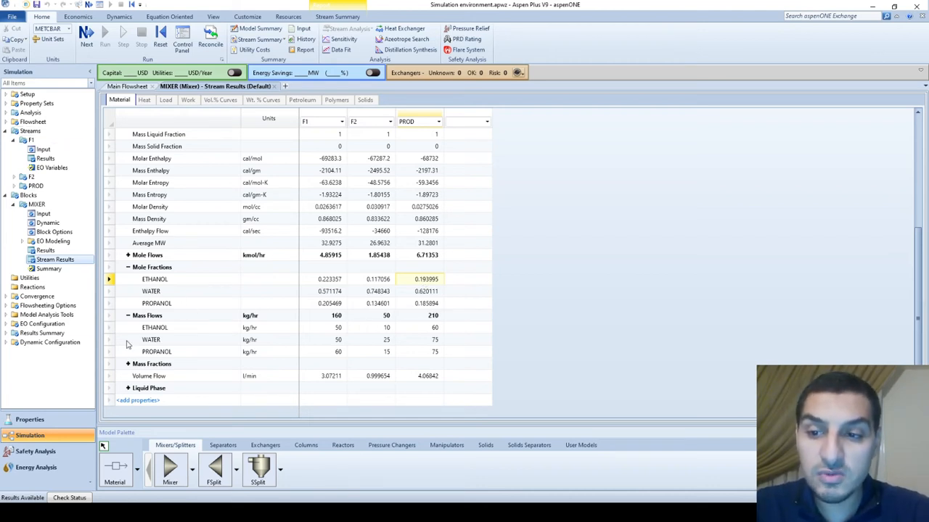
Create a new flowsheet design specification with the default ID and view its Spec and Vary forms.
{"action": "left_click", "coordinate": [6, 305]}
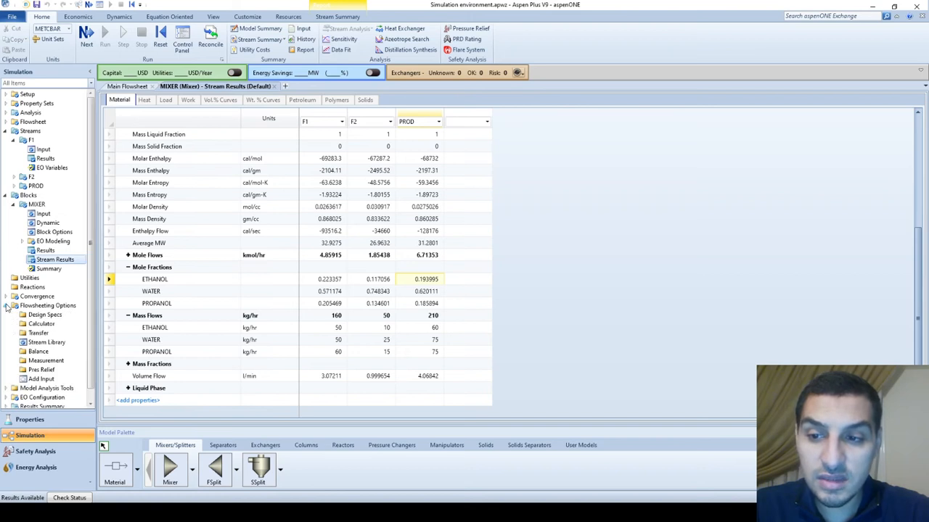
{"action": "scroll", "coordinate": [70, 306], "scroll_direction": "down", "scroll_amount": 1}
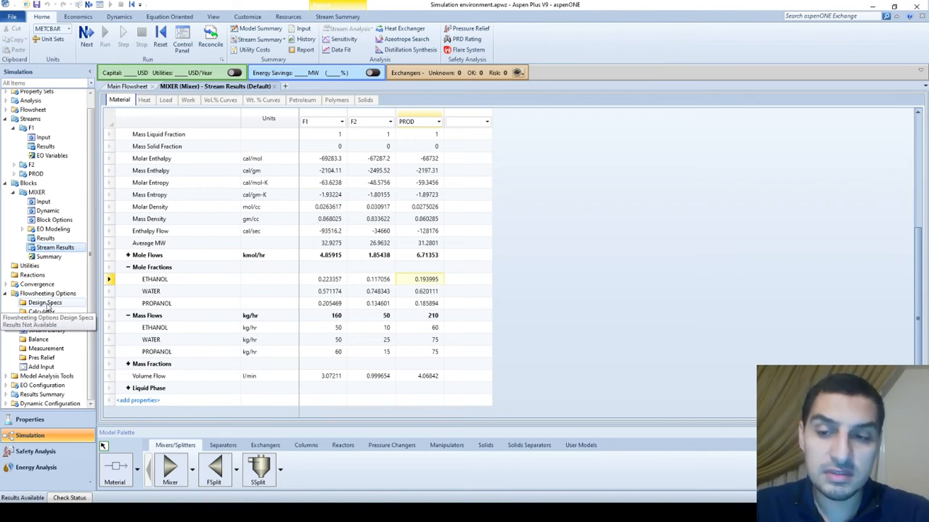
{"action": "left_click", "coordinate": [45, 304]}
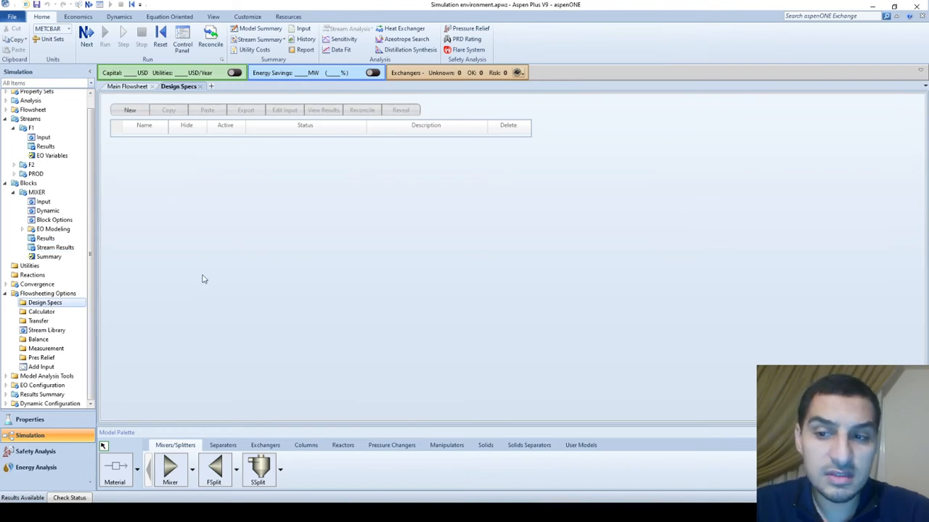
{"action": "left_click", "coordinate": [135, 110]}
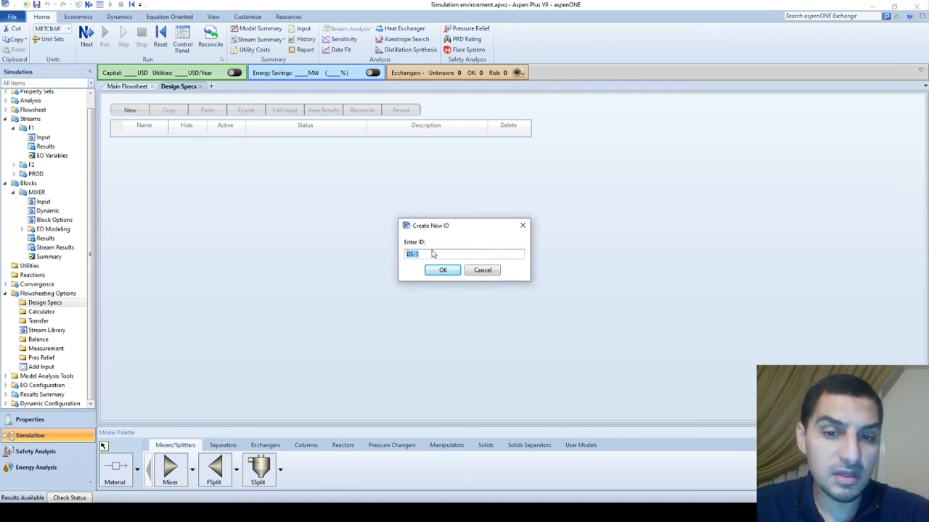
{"action": "left_click", "coordinate": [443, 270]}
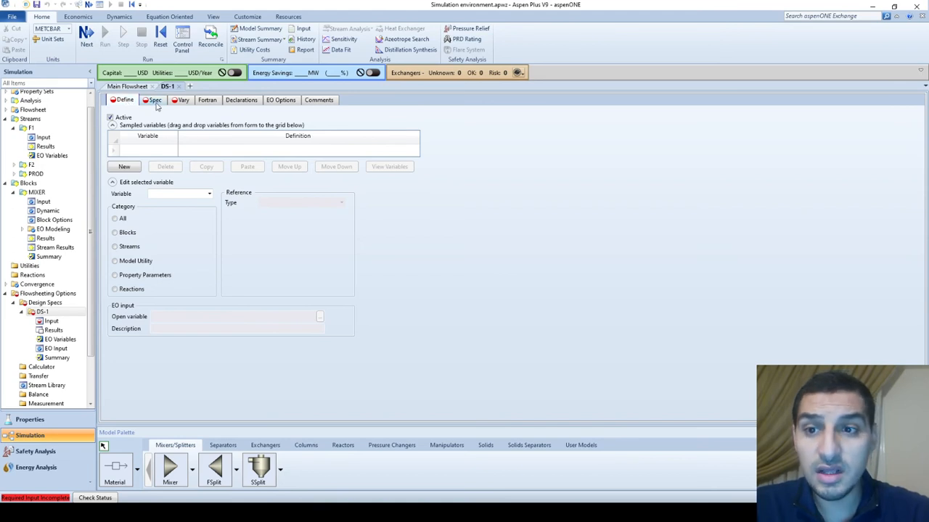
{"action": "left_click", "coordinate": [154, 102]}
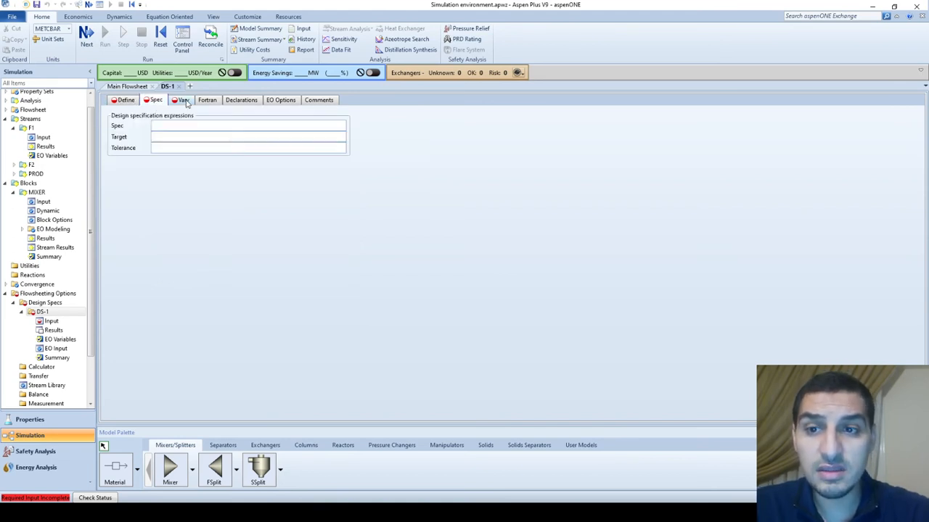
{"action": "left_click", "coordinate": [182, 101]}
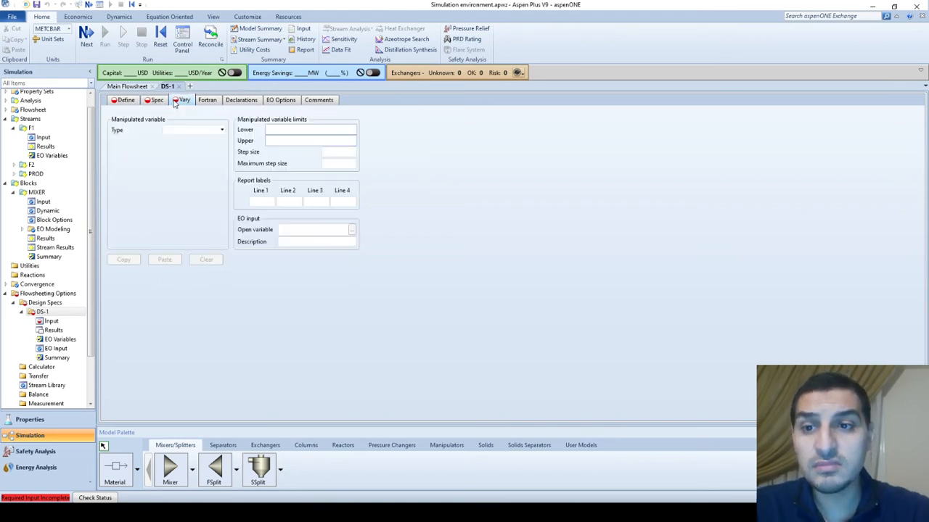
Review the design specification's Define, Spec and Vary forms.
{"action": "left_click", "coordinate": [125, 101]}
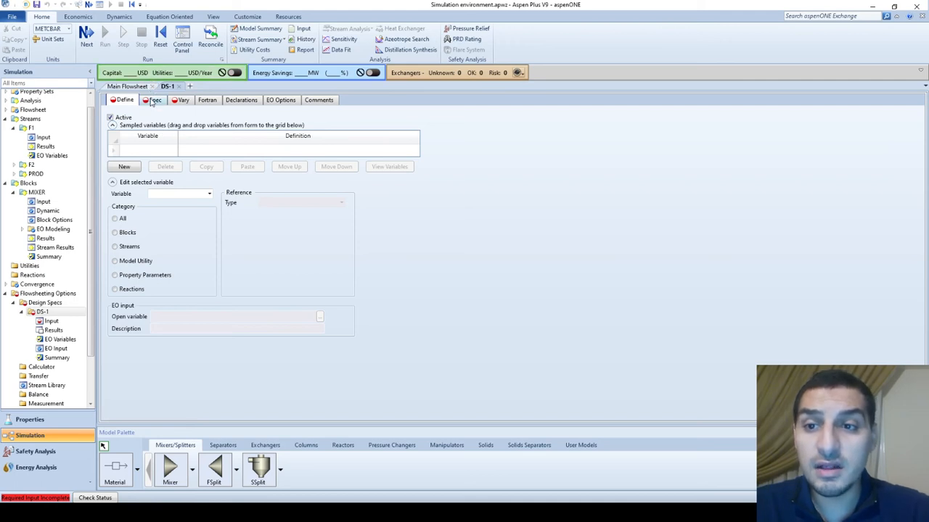
{"action": "left_click", "coordinate": [153, 100]}
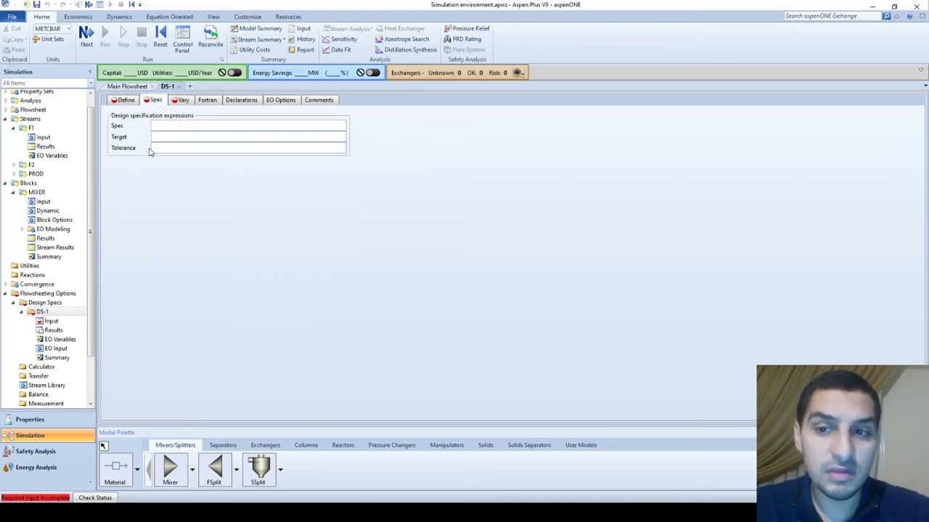
{"action": "left_click", "coordinate": [182, 102]}
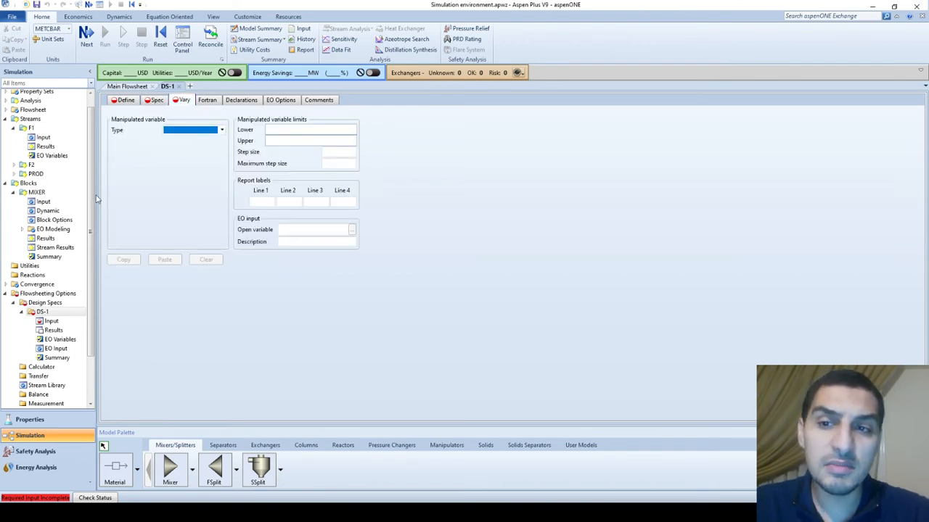
Create a new sampled variable named ETHOHFRA in the design specification's definitions.
{"action": "left_click", "coordinate": [127, 102]}
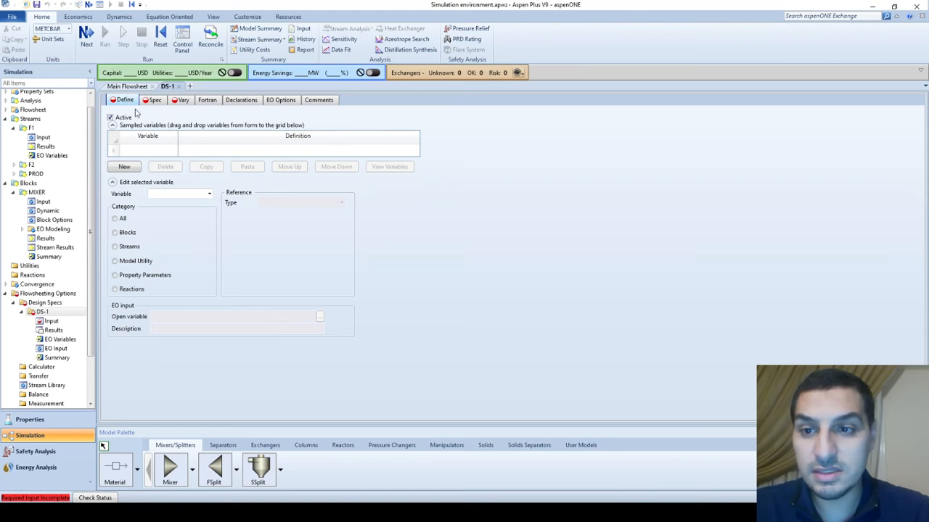
{"action": "left_click", "coordinate": [170, 153]}
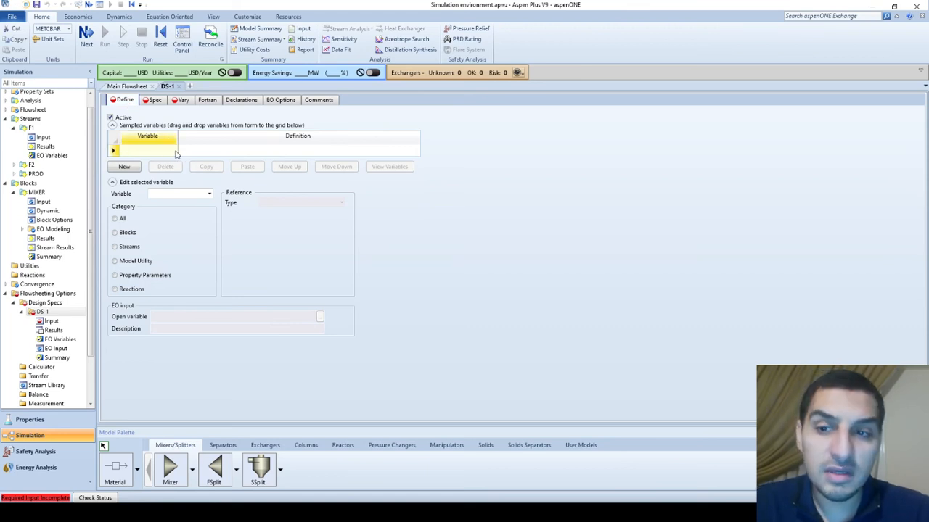
{"action": "left_click", "coordinate": [125, 168]}
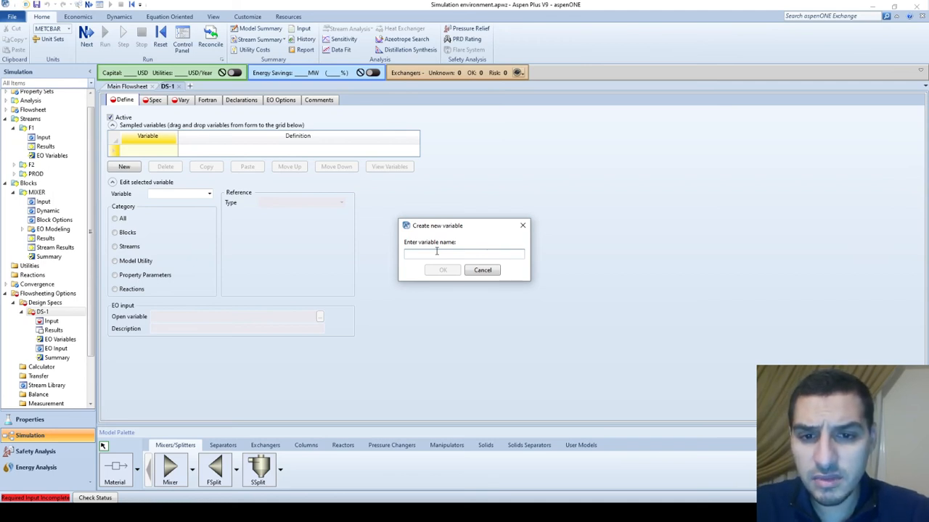
{"action": "type", "text": "ETHO"}
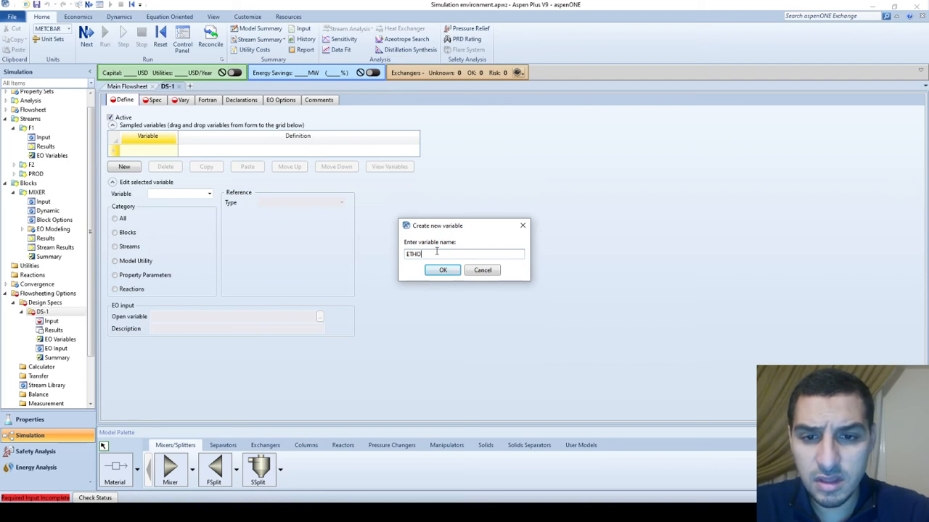
{"action": "type", "text": "HFRA"}
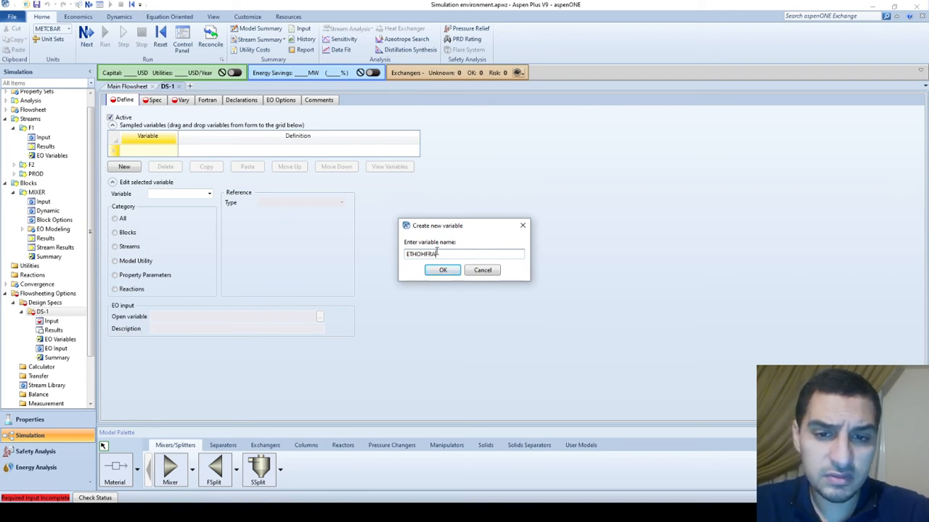
{"action": "key", "text": "Return"}
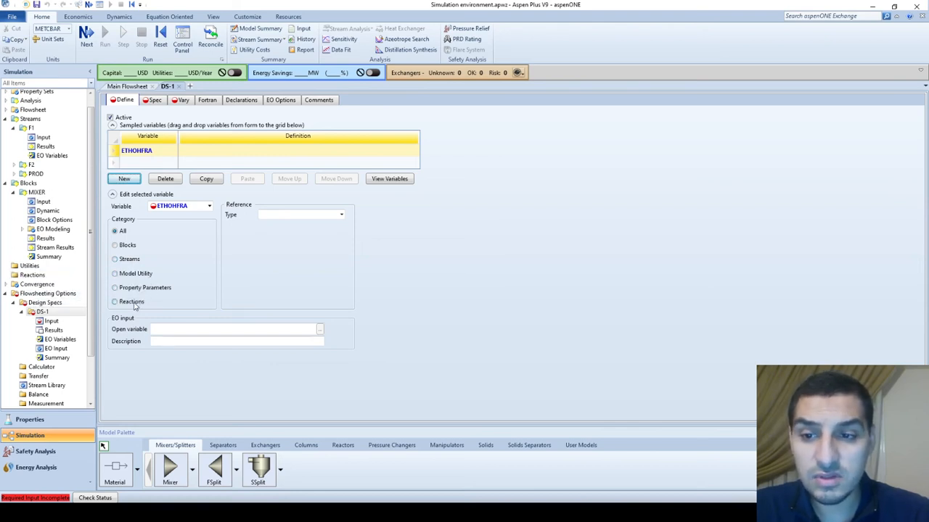
Set ETHOHFRA's category to Streams and its reference type to Compattr-Vec.
{"action": "left_click", "coordinate": [116, 260]}
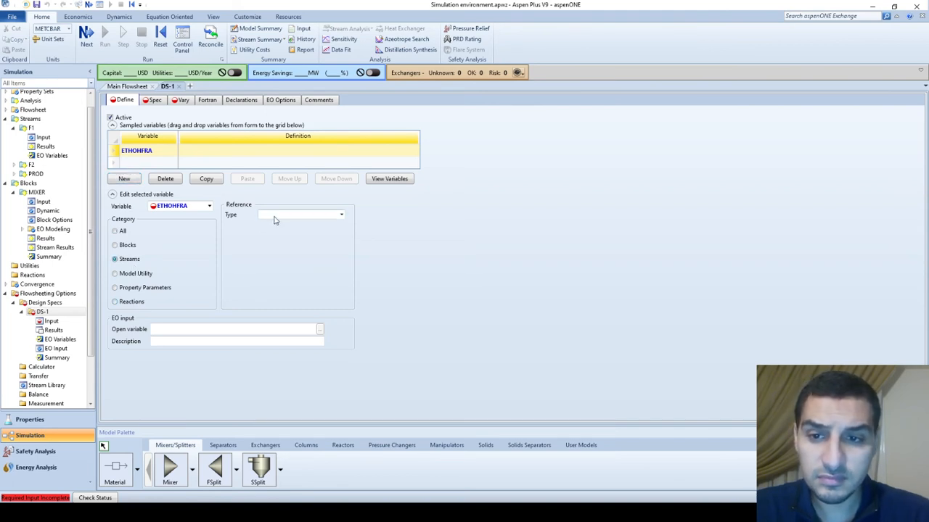
{"action": "left_click", "coordinate": [338, 216]}
{"action": "left_click", "coordinate": [339, 216]}
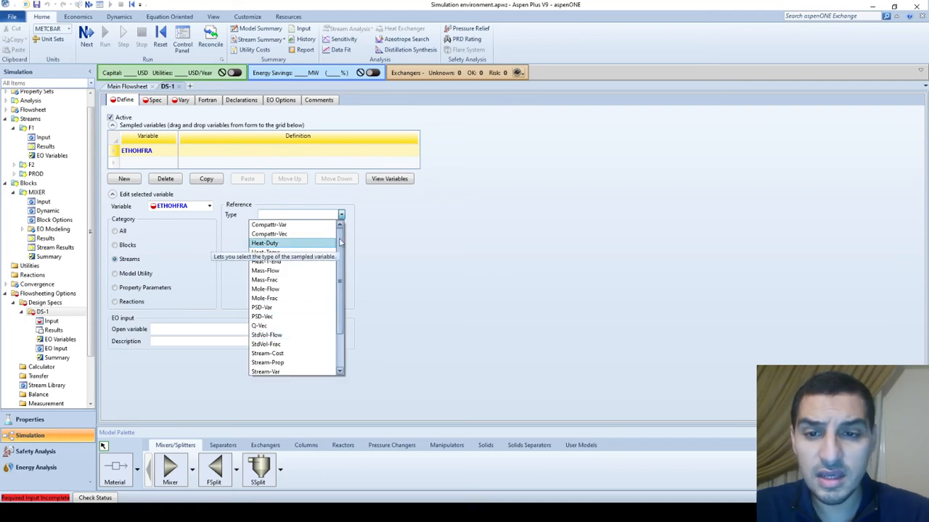
{"action": "scroll", "coordinate": [343, 330], "scroll_direction": "down", "scroll_amount": 2}
{"action": "scroll", "coordinate": [342, 261], "scroll_direction": "up", "scroll_amount": 2}
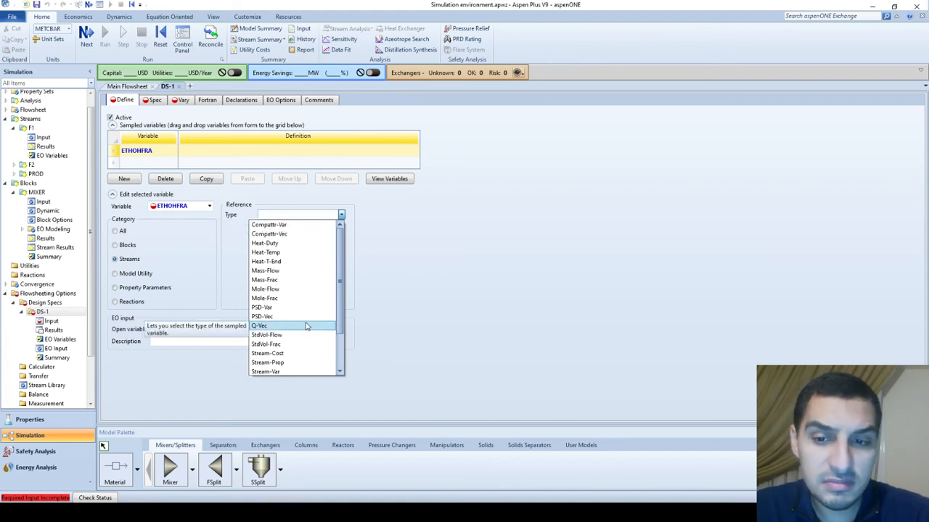
{"action": "scroll", "coordinate": [306, 326], "scroll_direction": "down", "scroll_amount": 1}
{"action": "scroll", "coordinate": [306, 327], "scroll_direction": "up", "scroll_amount": 2}
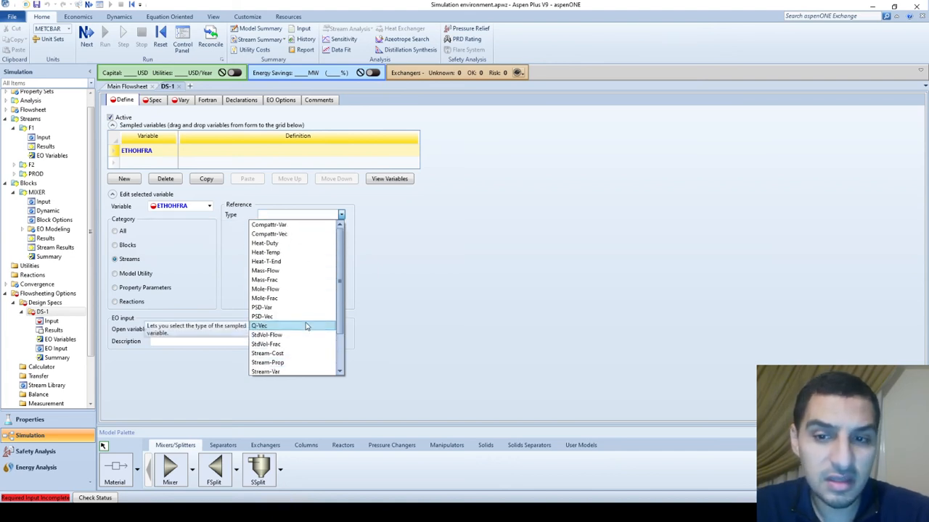
{"action": "left_click", "coordinate": [274, 235]}
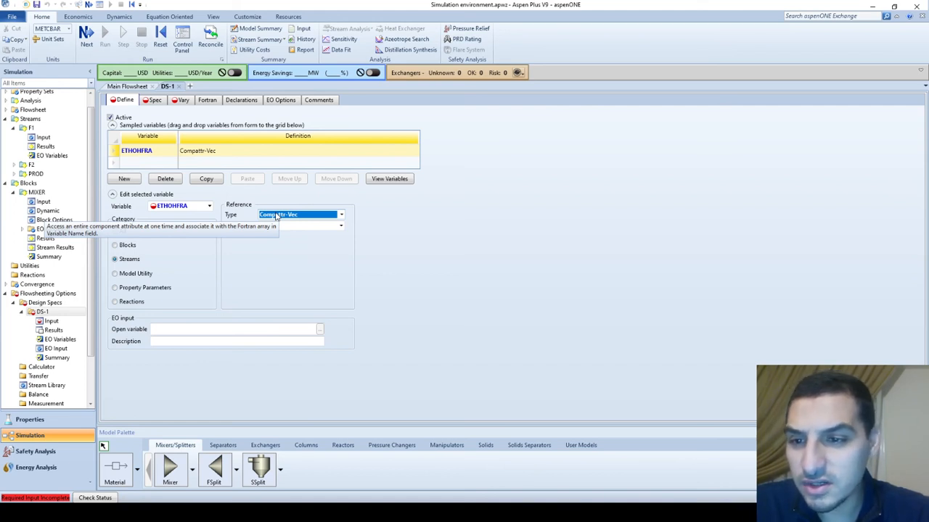
Change ETHOHFRA's reference type to Mole-Frac.
{"action": "left_click", "coordinate": [276, 215]}
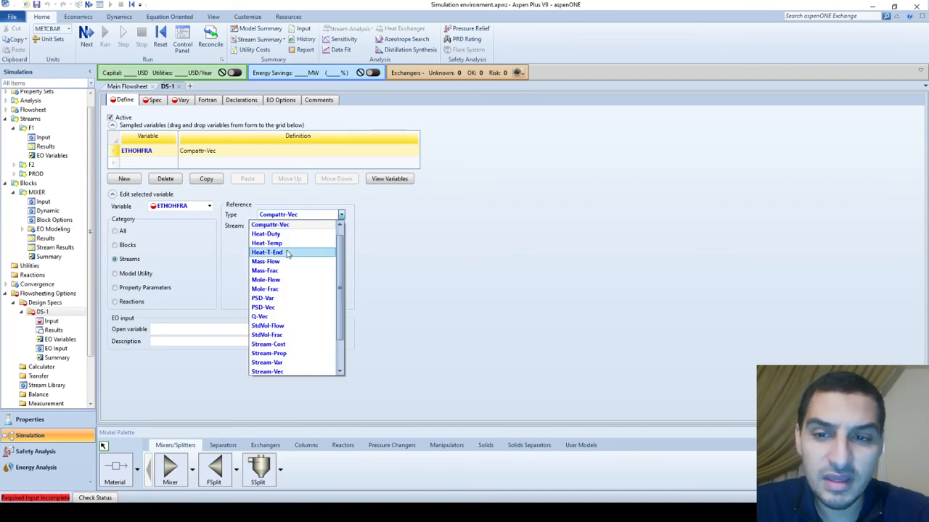
{"action": "scroll", "coordinate": [287, 231], "scroll_direction": "down", "scroll_amount": 2}
{"action": "scroll", "coordinate": [338, 235], "scroll_direction": "up", "scroll_amount": 2}
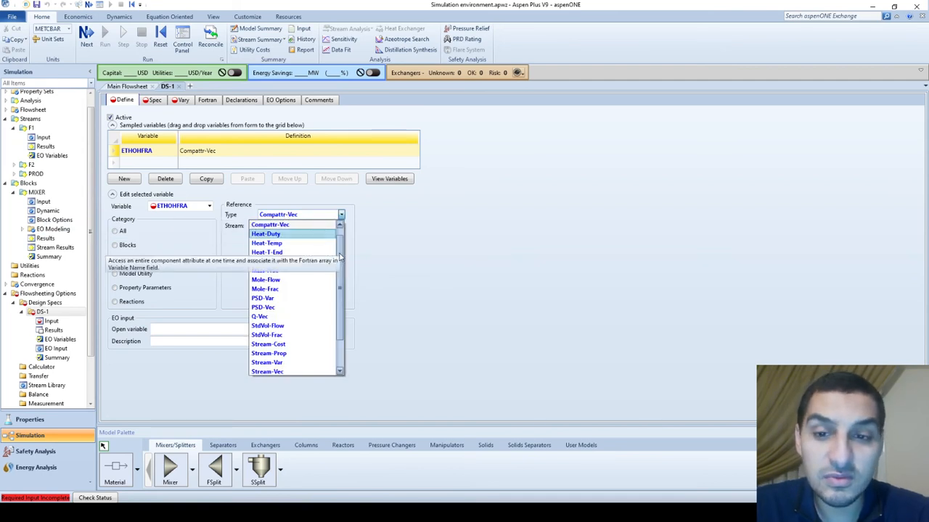
{"action": "left_click", "coordinate": [208, 100]}
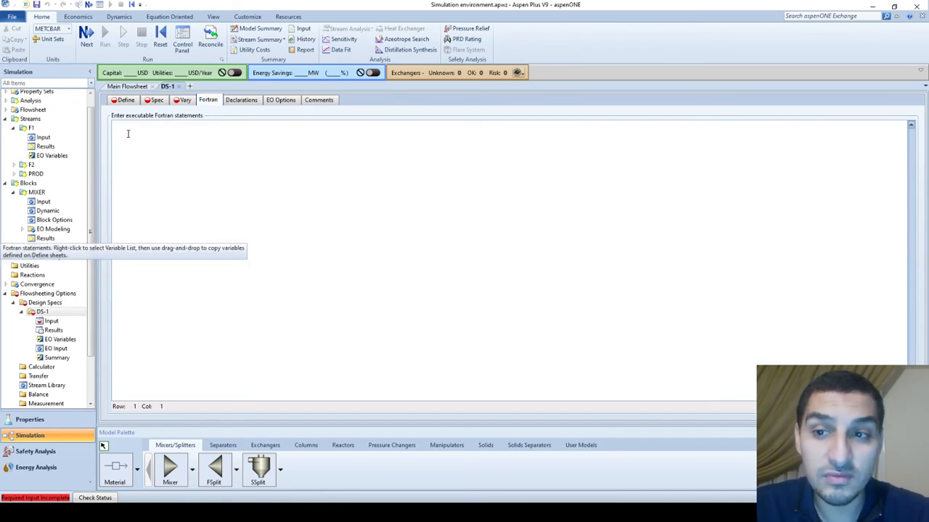
{"action": "left_click", "coordinate": [127, 101]}
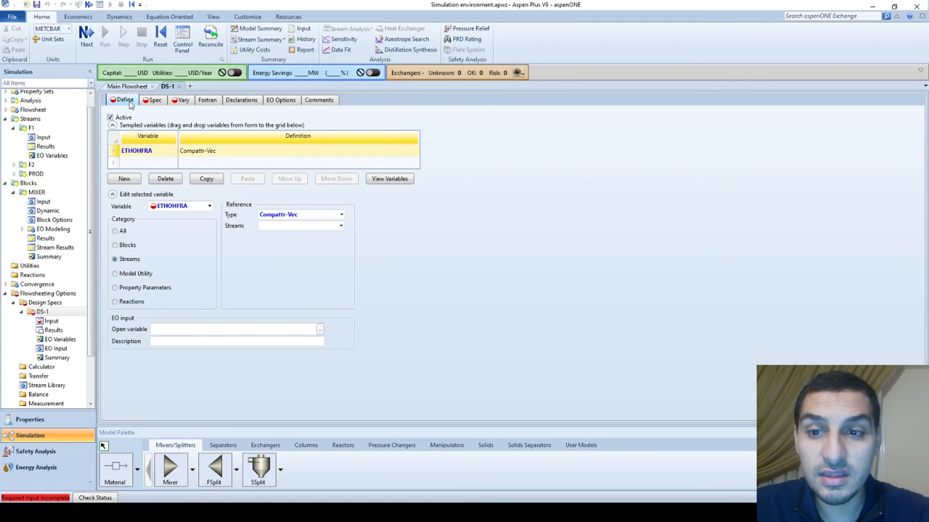
{"action": "left_click", "coordinate": [288, 215]}
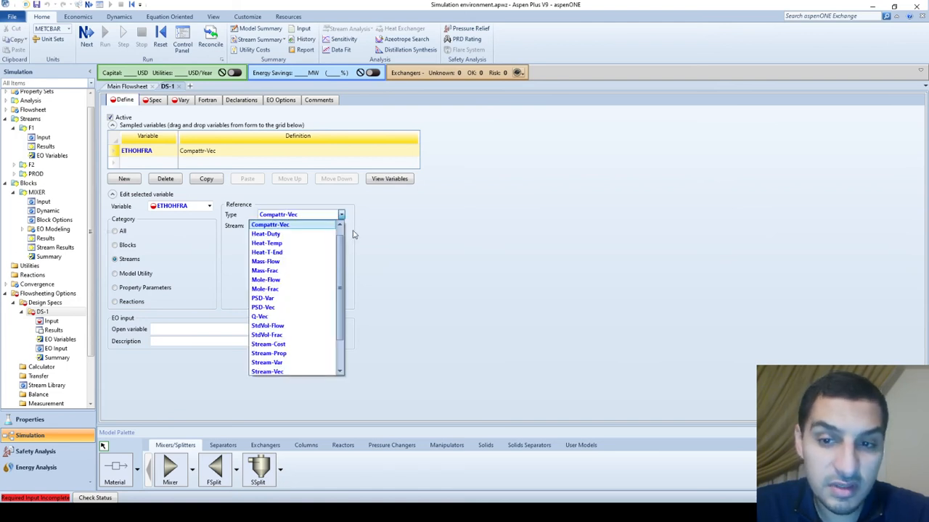
{"action": "left_click", "coordinate": [341, 226]}
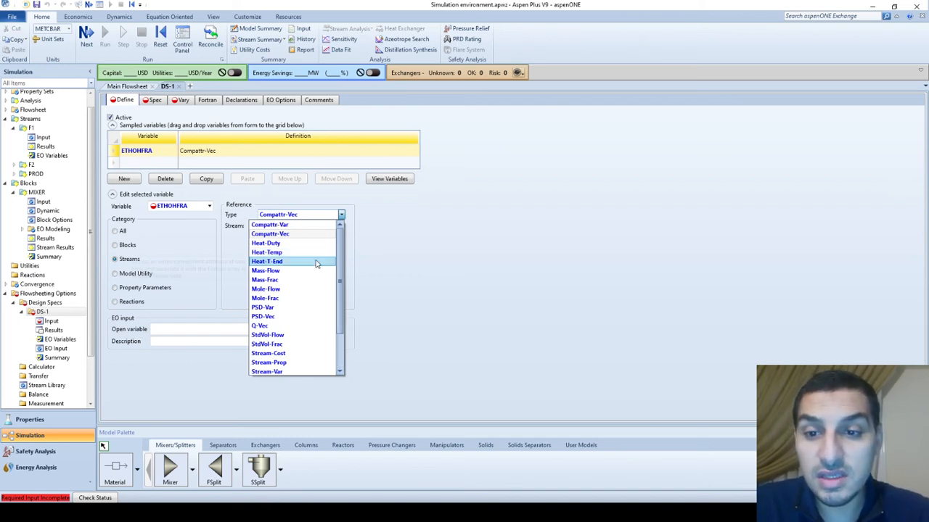
{"action": "left_click", "coordinate": [287, 299]}
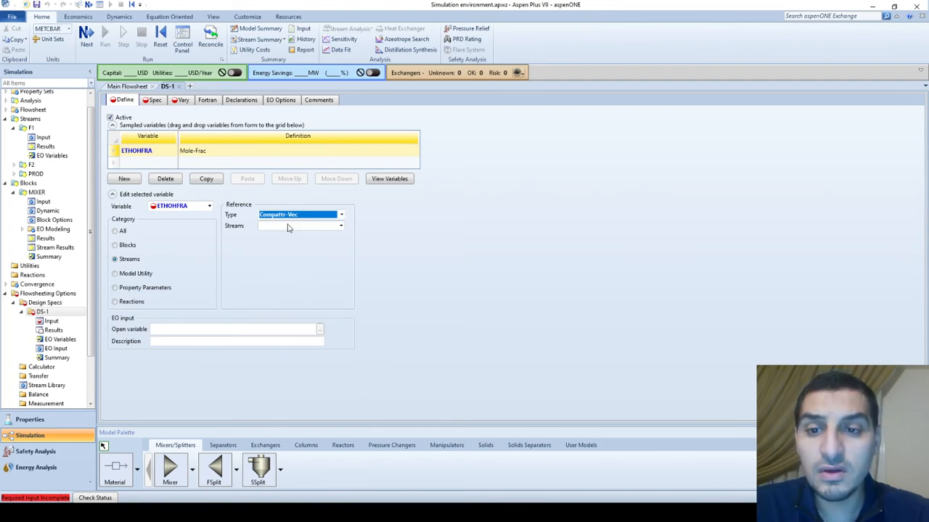
Point ETHOHFRA to stream PROD and select ETHANOL as its component.
{"action": "left_click", "coordinate": [288, 227]}
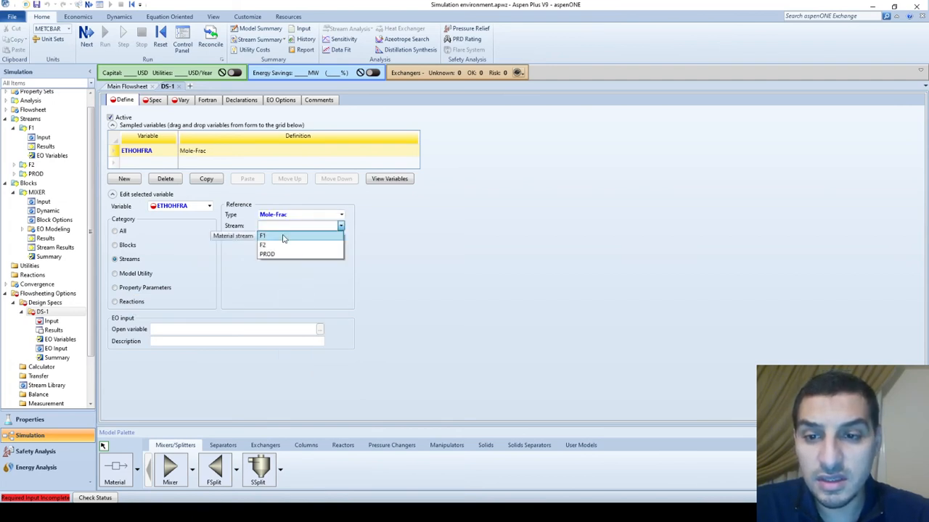
{"action": "left_click", "coordinate": [278, 253]}
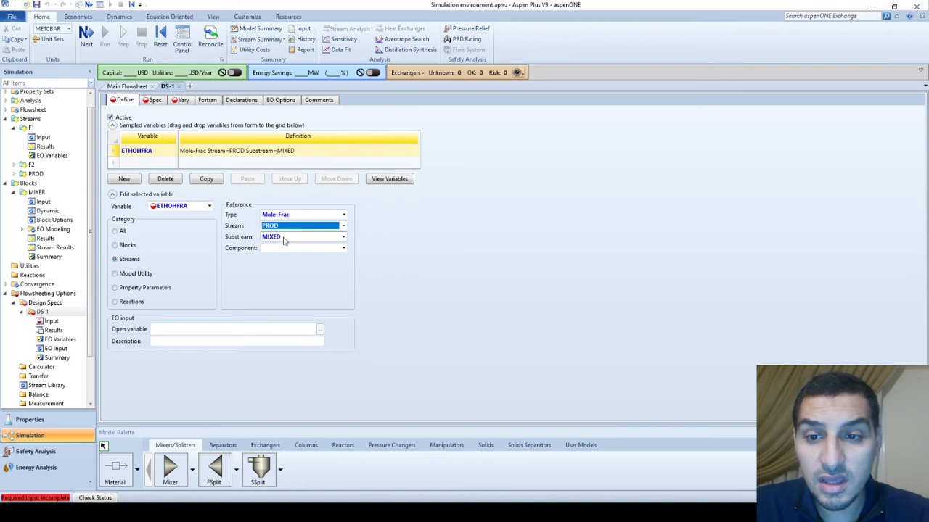
{"action": "left_click", "coordinate": [286, 248]}
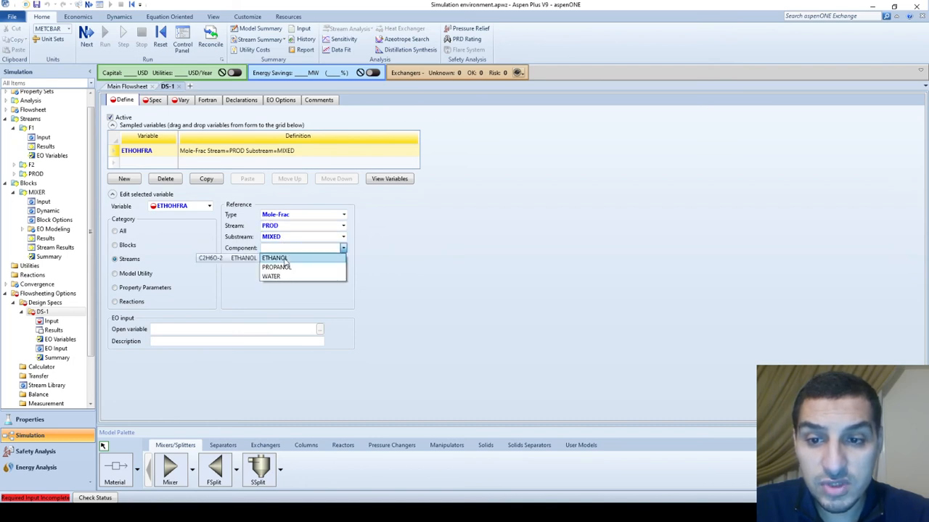
{"action": "left_click", "coordinate": [288, 258]}
{"action": "left_click", "coordinate": [286, 277]}
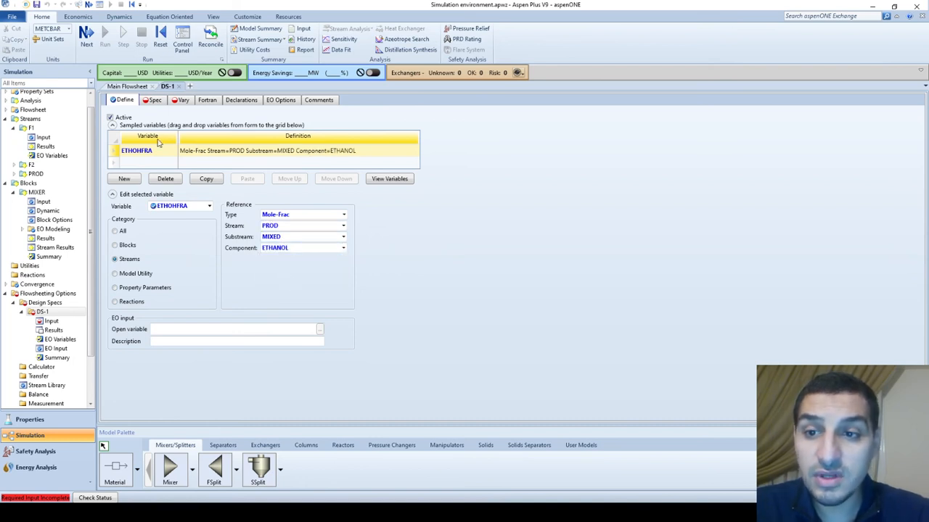
Enter ETHOHFRA as the design specification expression, with a target of 0.5 and a tolerance of 0.0001.
{"action": "left_click", "coordinate": [155, 100]}
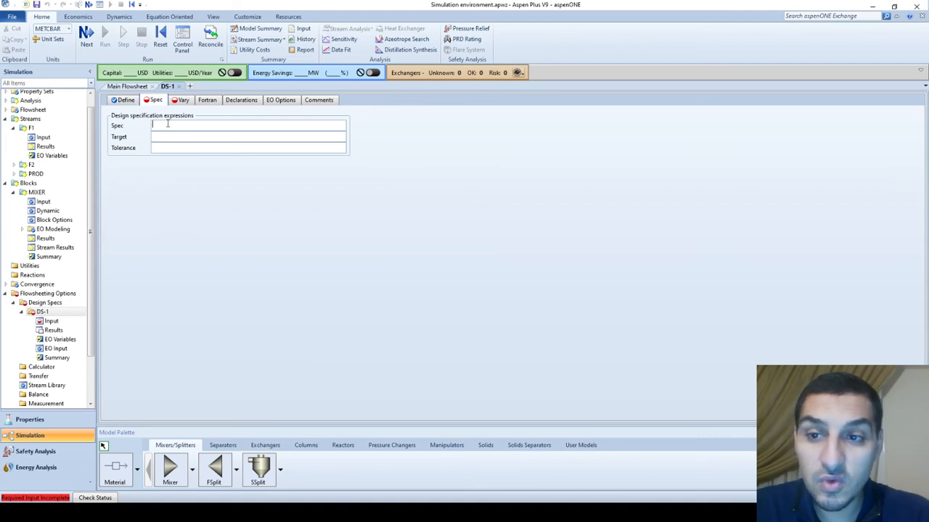
{"action": "left_click", "coordinate": [129, 106]}
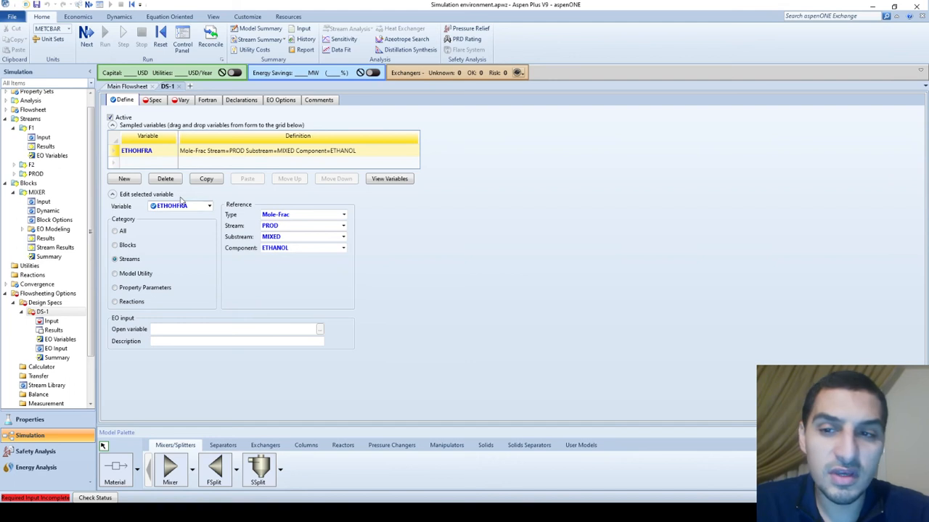
{"action": "left_click", "coordinate": [162, 153]}
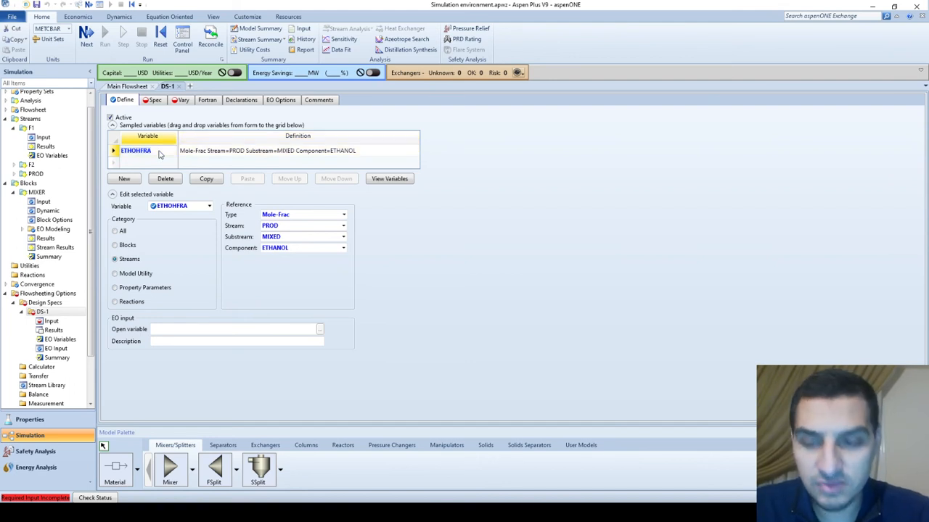
{"action": "left_click", "coordinate": [154, 102]}
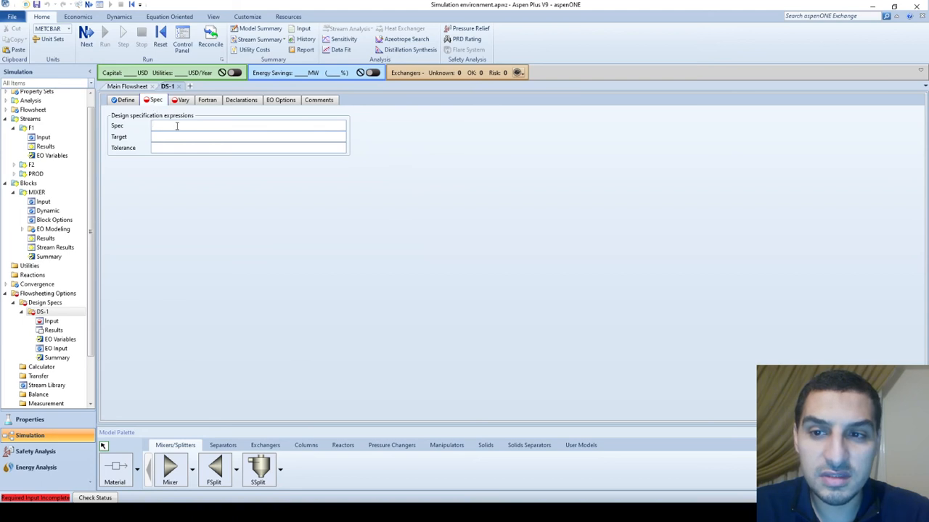
{"action": "type", "text": "ETHOHFRA"}
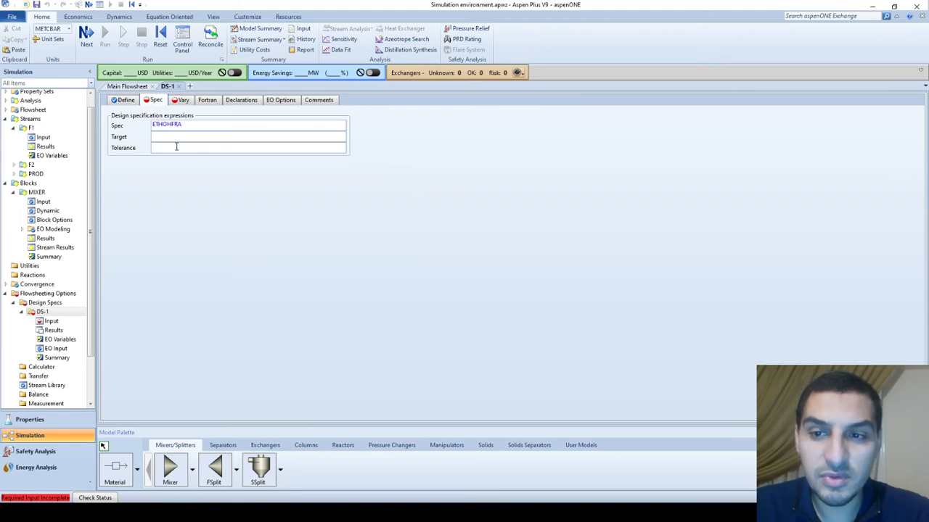
{"action": "left_click", "coordinate": [176, 137]}
{"action": "type", "text": "0."}
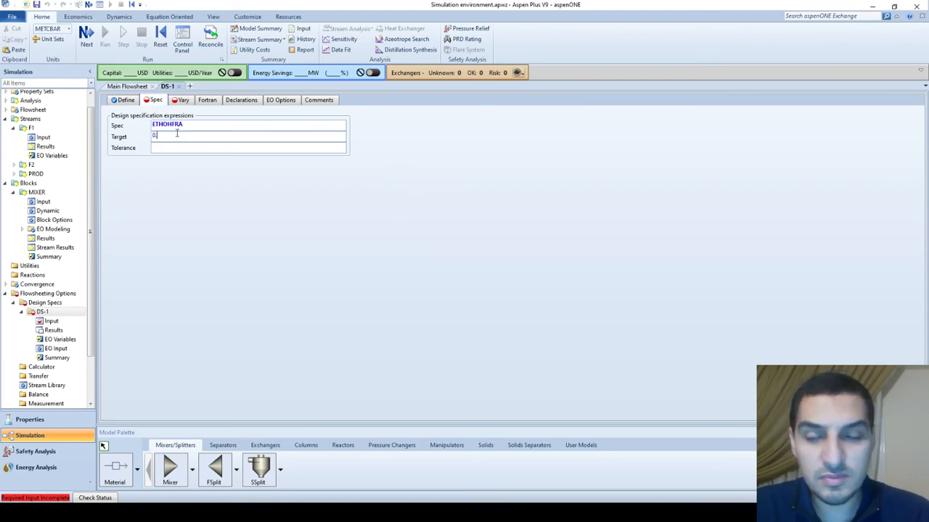
{"action": "type", "text": "5"}
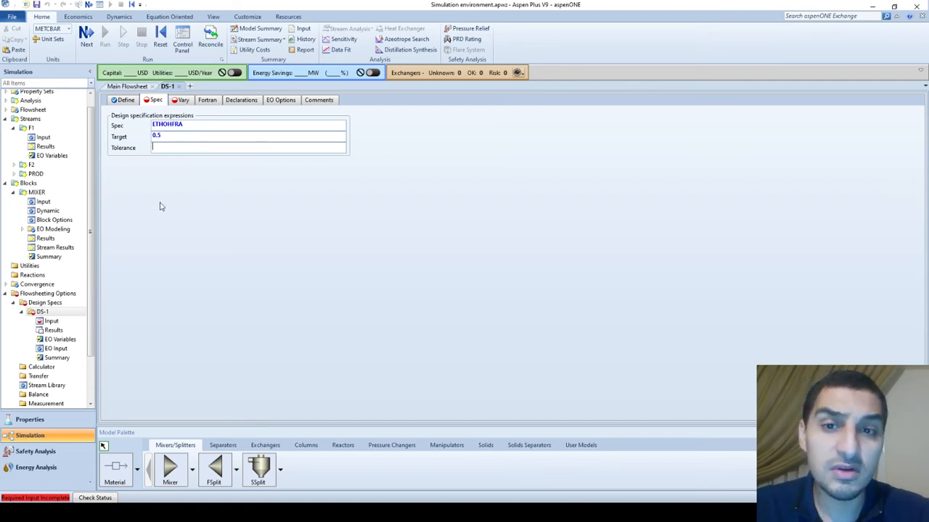
{"action": "type", "text": "0"}
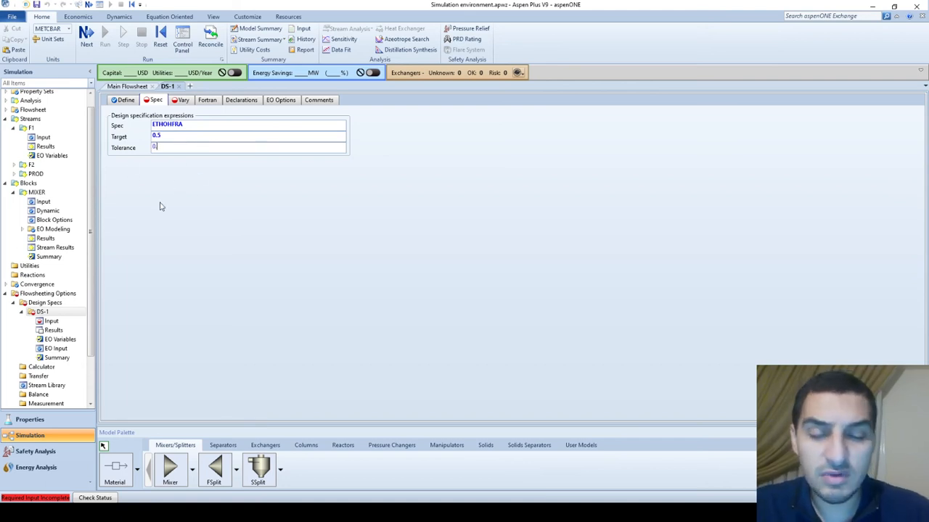
{"action": "type", "text": ".0001"}
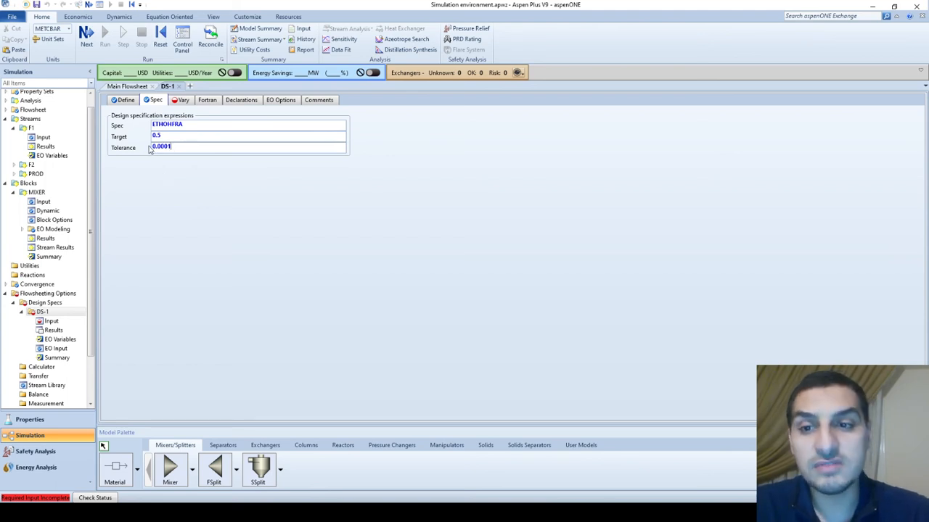
Set the type of DS-1's manipulated variable to Stream-Var.
{"action": "left_click", "coordinate": [182, 100]}
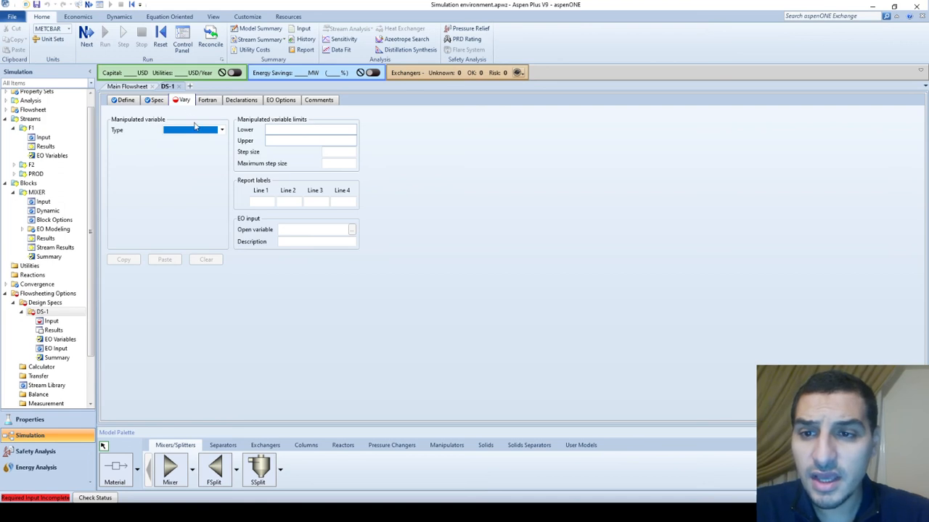
{"action": "left_click", "coordinate": [194, 132]}
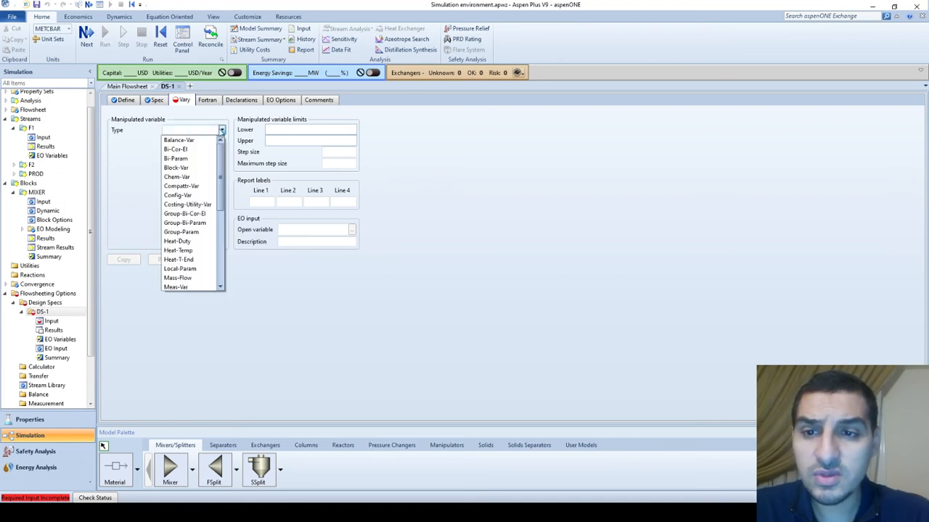
{"action": "left_click", "coordinate": [221, 131]}
{"action": "left_click", "coordinate": [222, 131]}
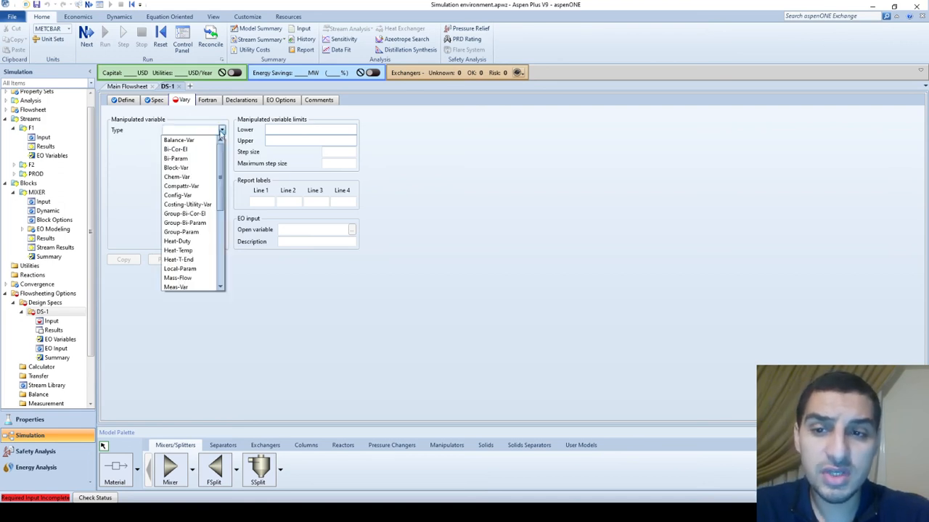
{"action": "left_click_drag", "start_coordinate": [222, 167], "coordinate": [222, 146]}
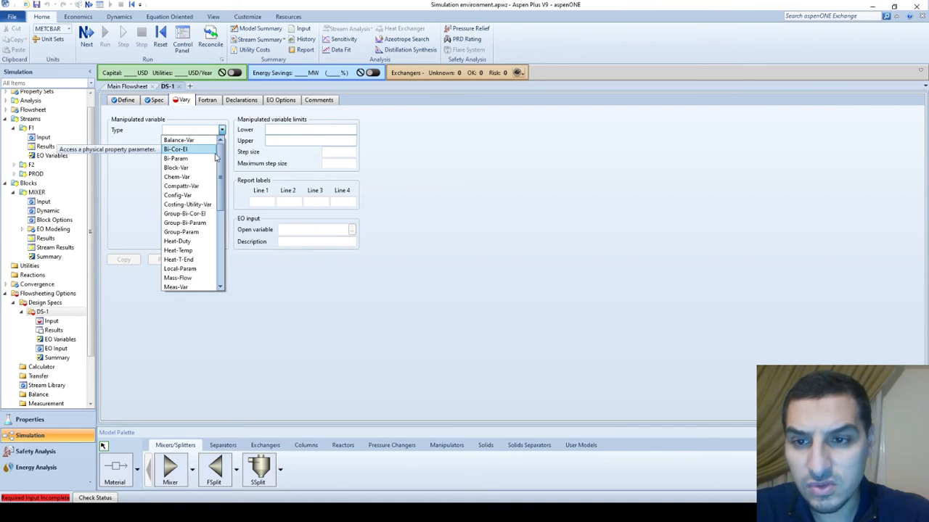
{"action": "left_click", "coordinate": [222, 130]}
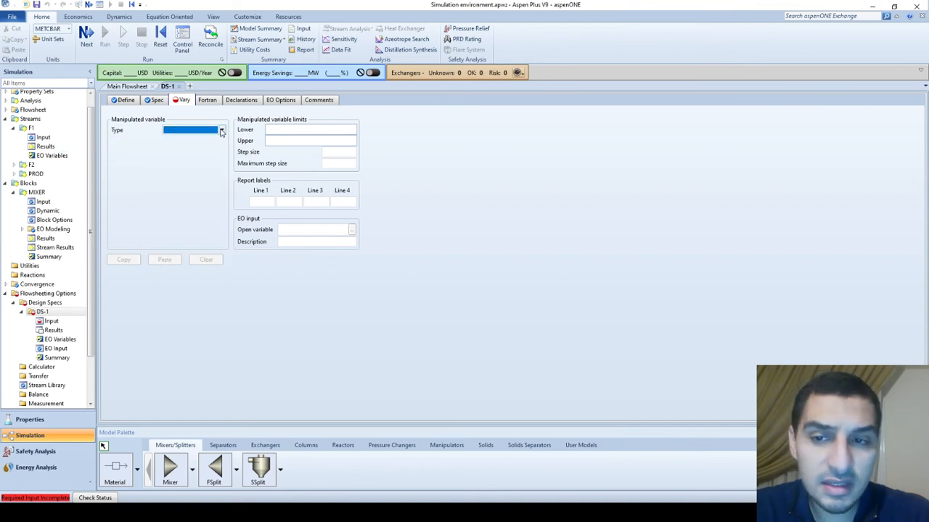
{"action": "left_click", "coordinate": [222, 130]}
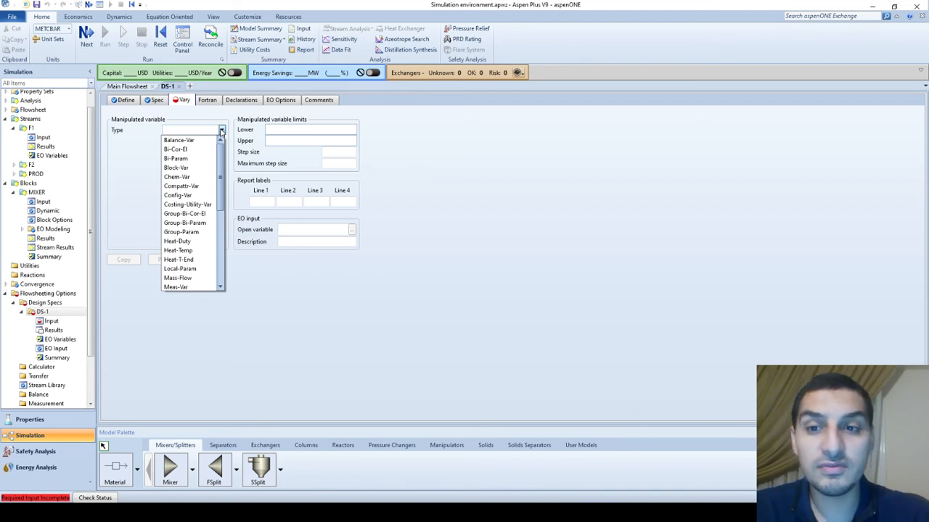
{"action": "scroll", "coordinate": [221, 166], "scroll_direction": "down", "scroll_amount": 1}
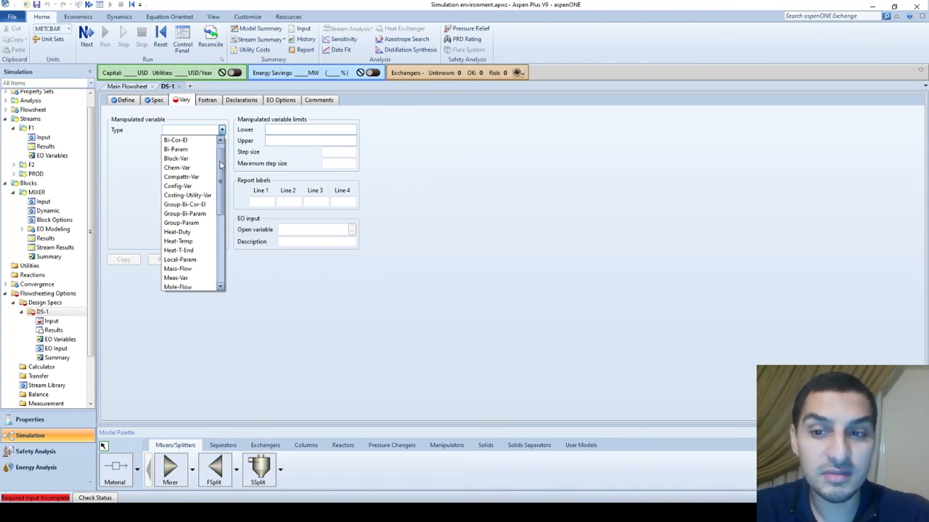
{"action": "scroll", "coordinate": [221, 167], "scroll_direction": "down", "scroll_amount": 1}
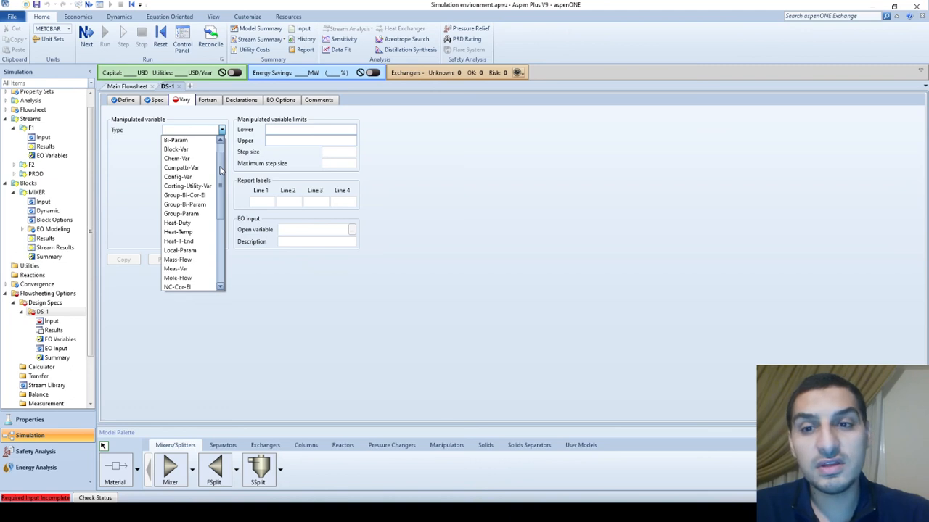
{"action": "scroll", "coordinate": [222, 174], "scroll_direction": "down", "scroll_amount": 1}
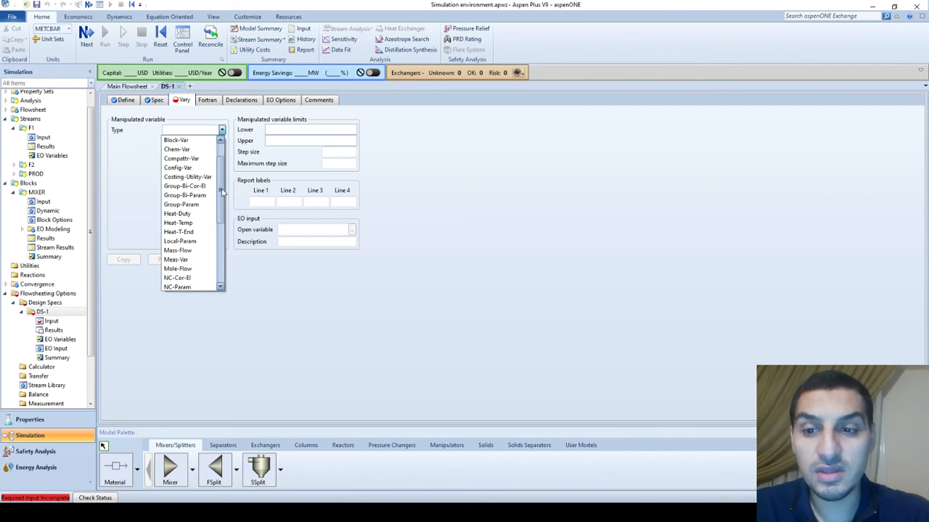
{"action": "mouse_move", "coordinate": [223, 194]}
{"action": "left_mouse_down"}
{"action": "mouse_move", "coordinate": [223, 207]}
{"action": "mouse_move", "coordinate": [222, 178]}
{"action": "left_mouse_up"}
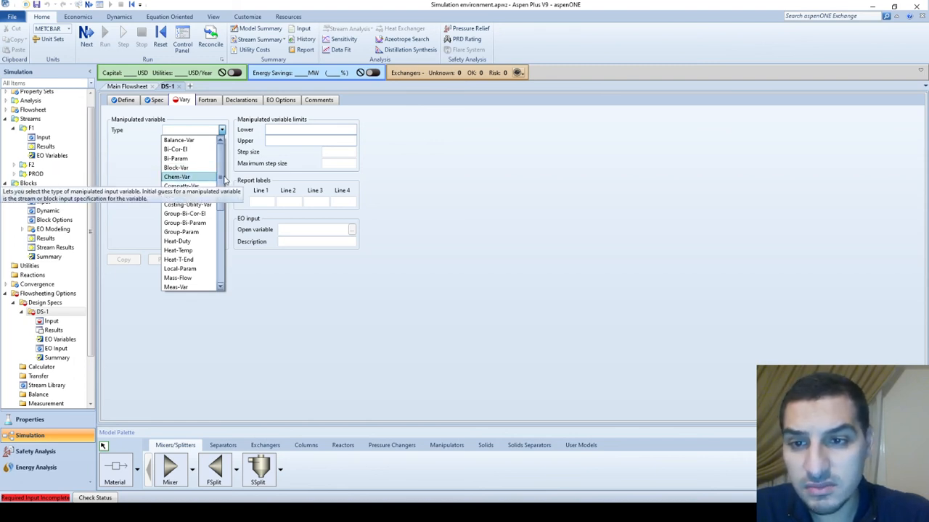
{"action": "left_click_drag", "start_coordinate": [222, 180], "coordinate": [223, 250]}
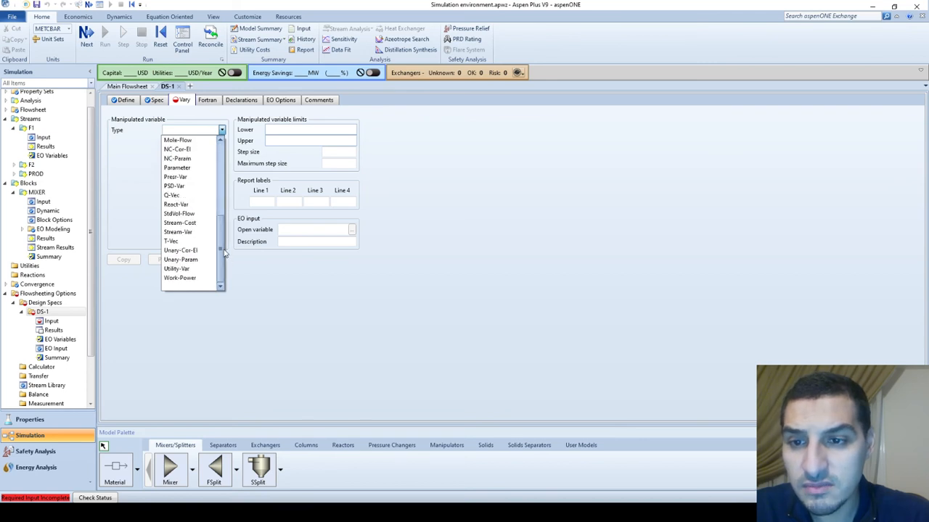
{"action": "left_click", "coordinate": [183, 232]}
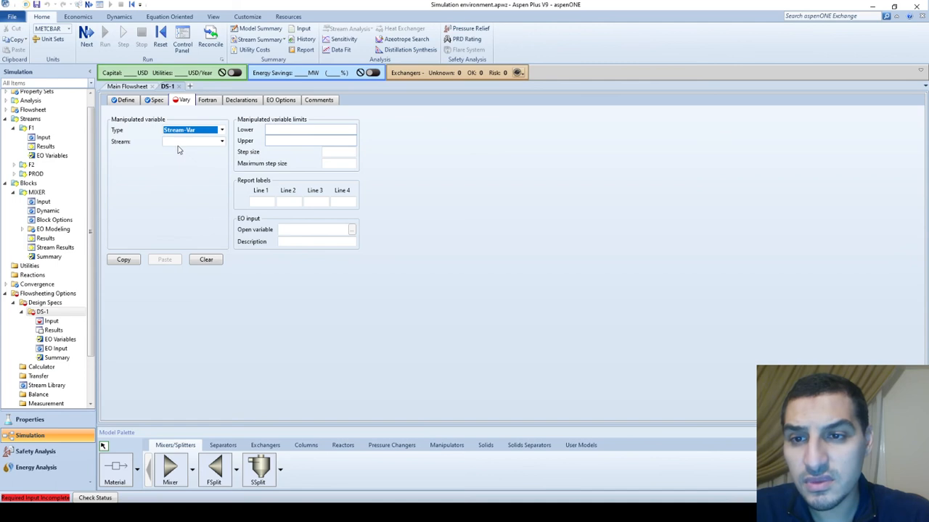
Select F1 as the stream of the manipulated variable.
{"action": "left_click", "coordinate": [221, 143]}
{"action": "left_click", "coordinate": [222, 142]}
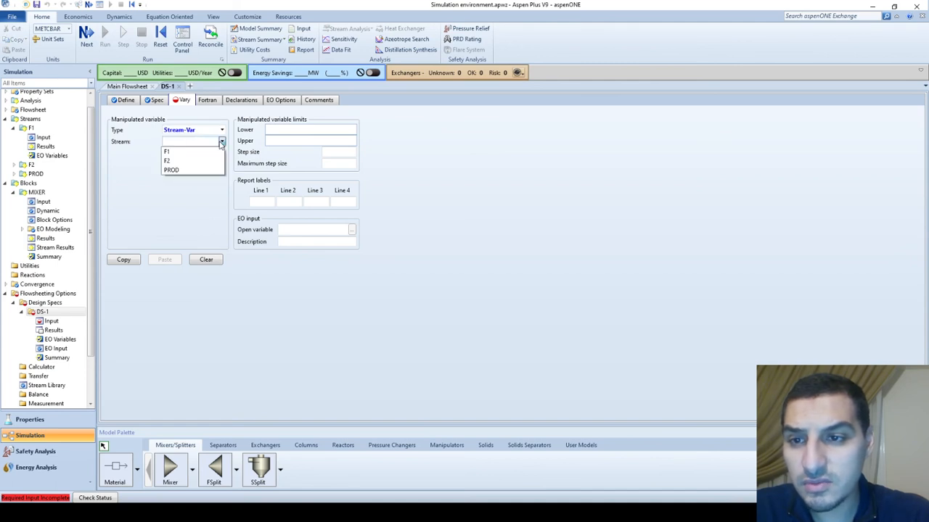
{"action": "left_click", "coordinate": [221, 143]}
{"action": "left_click", "coordinate": [221, 143]}
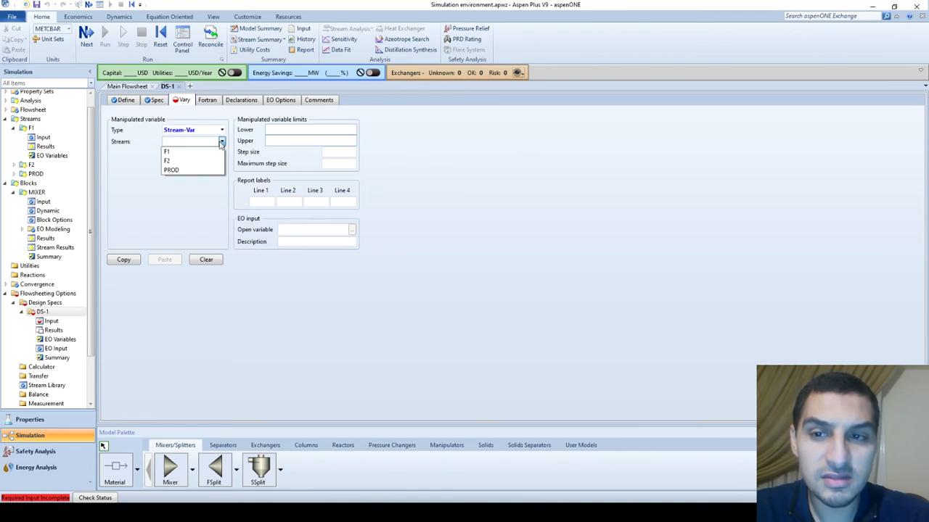
{"action": "left_click", "coordinate": [220, 151]}
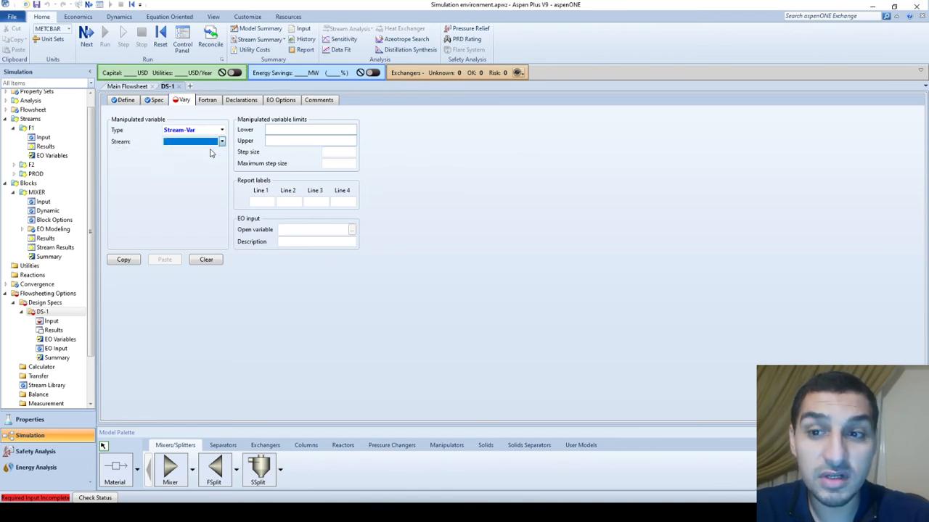
Choose MASS-FLOW as the F1 stream variable to manipulate.
{"action": "left_click", "coordinate": [222, 165]}
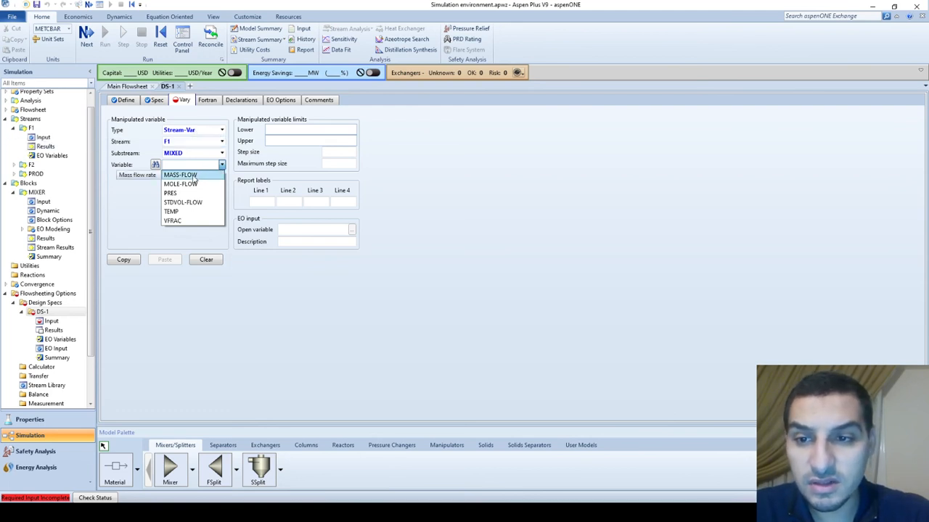
{"action": "left_click", "coordinate": [193, 178]}
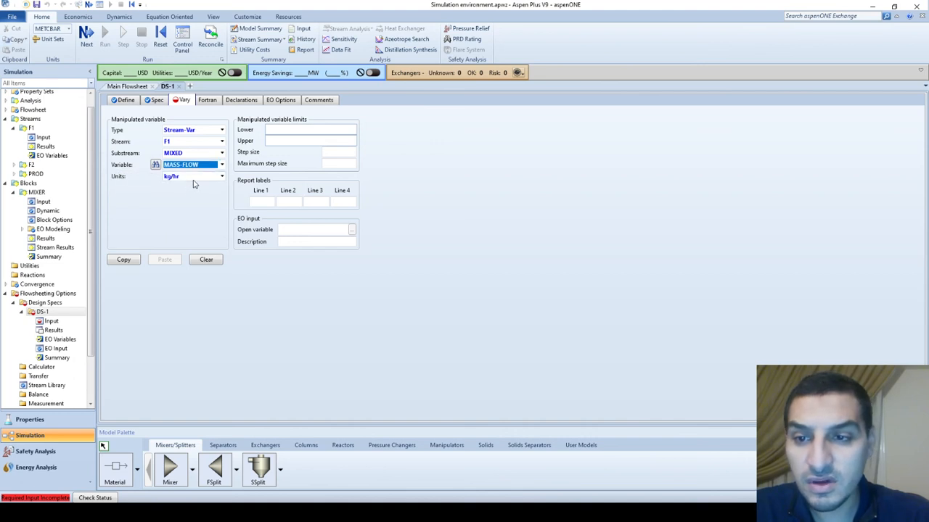
{"action": "left_click", "coordinate": [190, 211]}
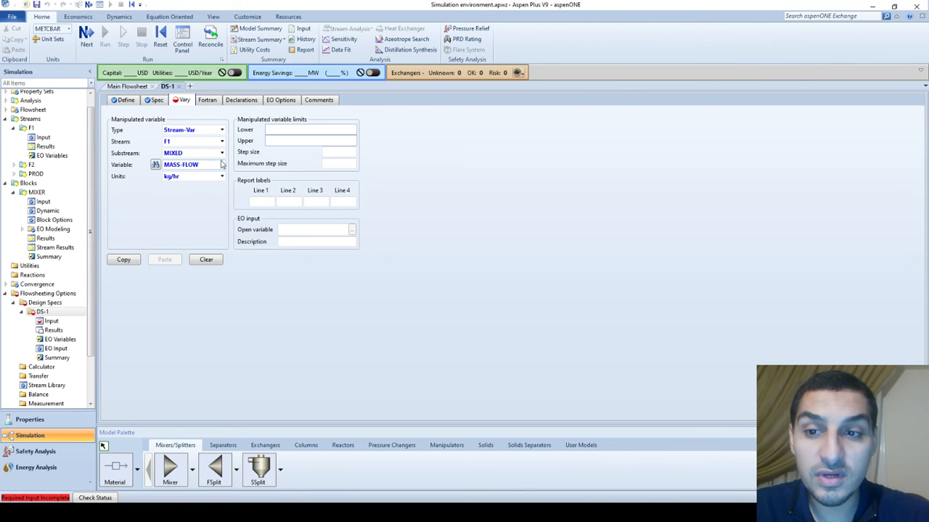
Change the manipulated variable's type to Mass-Flow so that a single component's flow can be varied.
{"action": "left_click", "coordinate": [221, 130]}
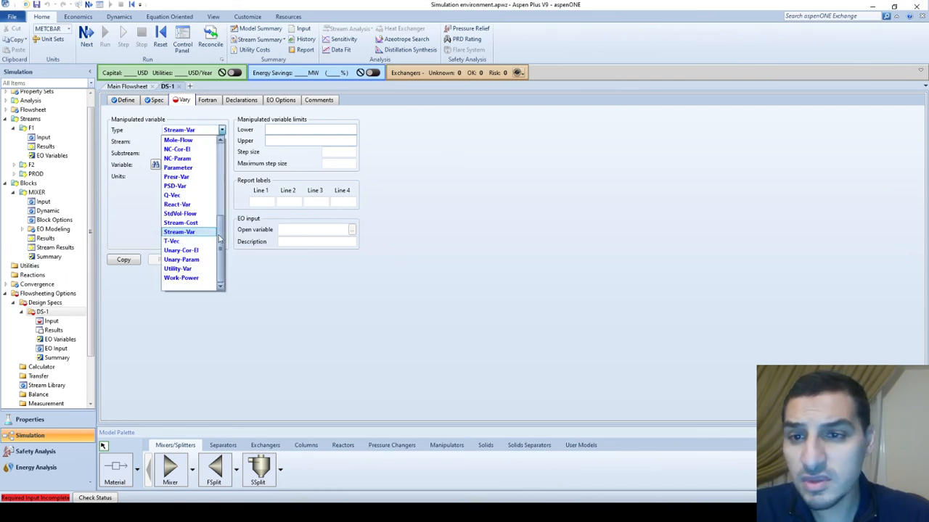
{"action": "scroll", "coordinate": [220, 239], "scroll_direction": "up", "scroll_amount": 1}
{"action": "scroll", "coordinate": [220, 239], "scroll_direction": "up", "scroll_amount": 6}
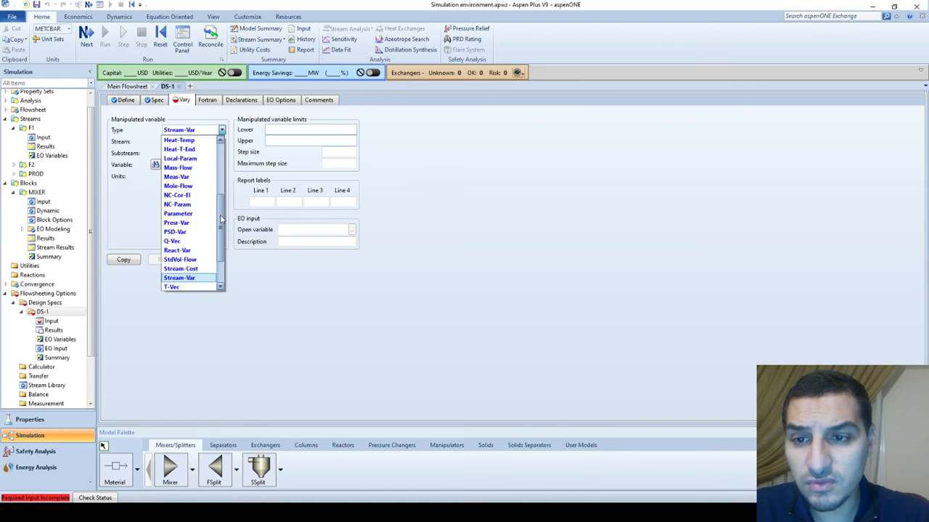
{"action": "scroll", "coordinate": [222, 210], "scroll_direction": "up", "scroll_amount": 10}
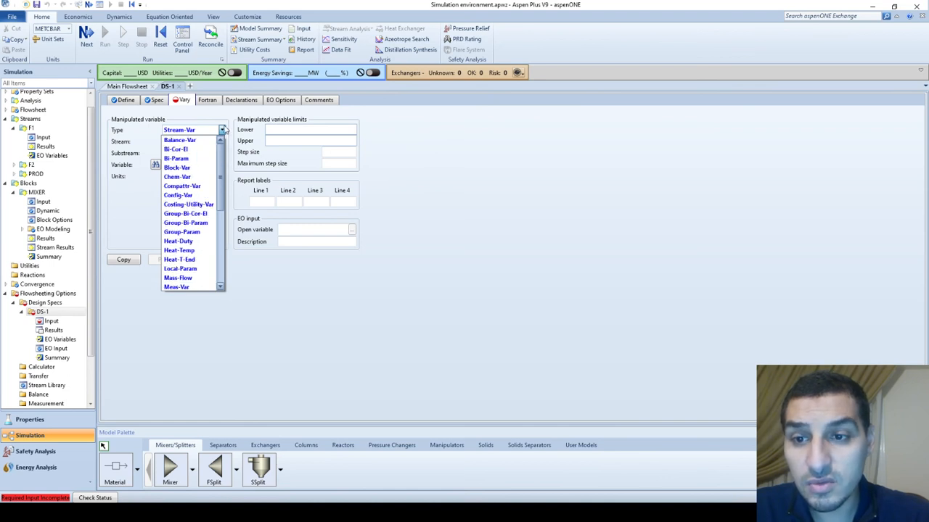
{"action": "left_click_drag", "start_coordinate": [220, 168], "coordinate": [224, 217]}
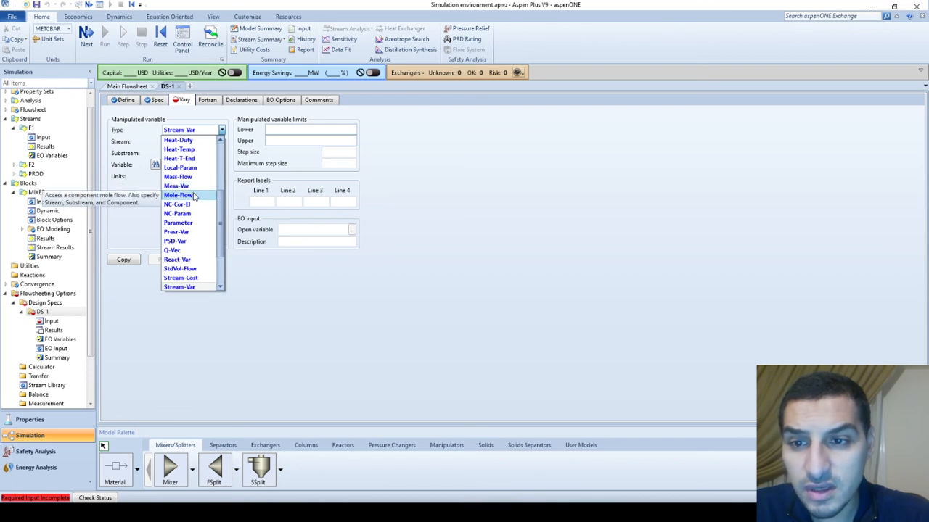
{"action": "left_click", "coordinate": [178, 176]}
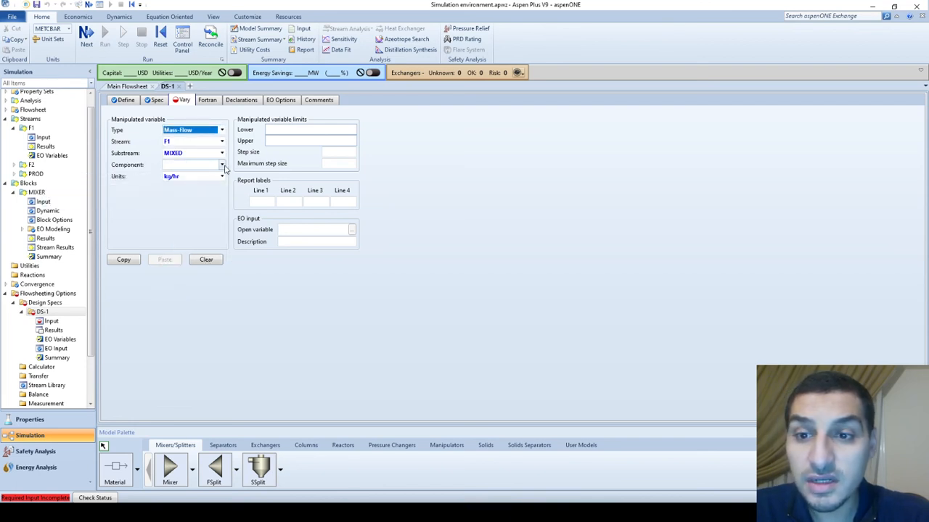
Choose ETHANOL as the manipulated component and limit its flow to between 50 and 500 kg/hr.
{"action": "left_click", "coordinate": [223, 165]}
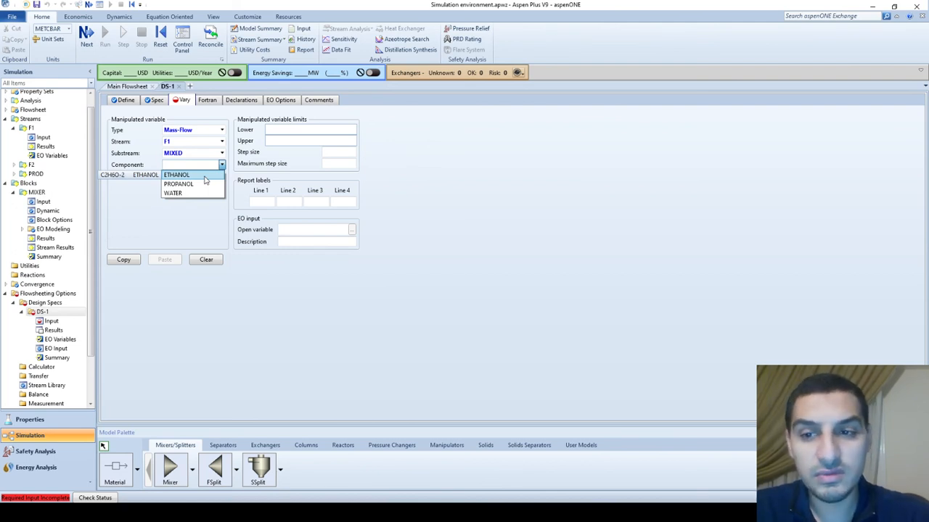
{"action": "left_click", "coordinate": [204, 177]}
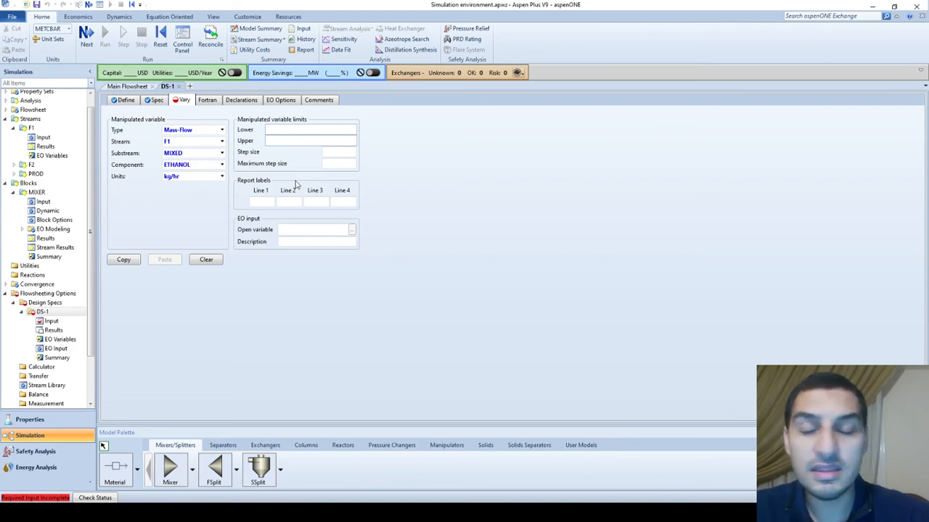
{"action": "left_click", "coordinate": [300, 131]}
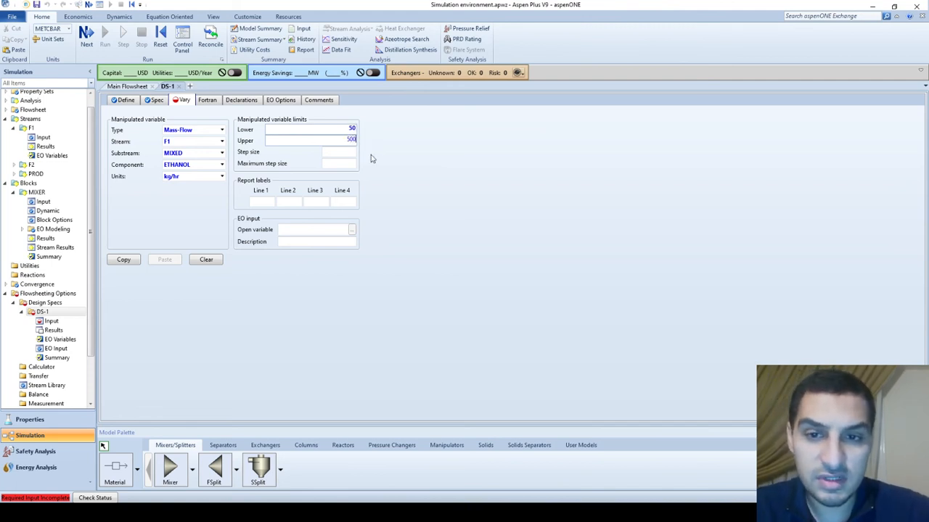
{"action": "key", "text": "Return"}
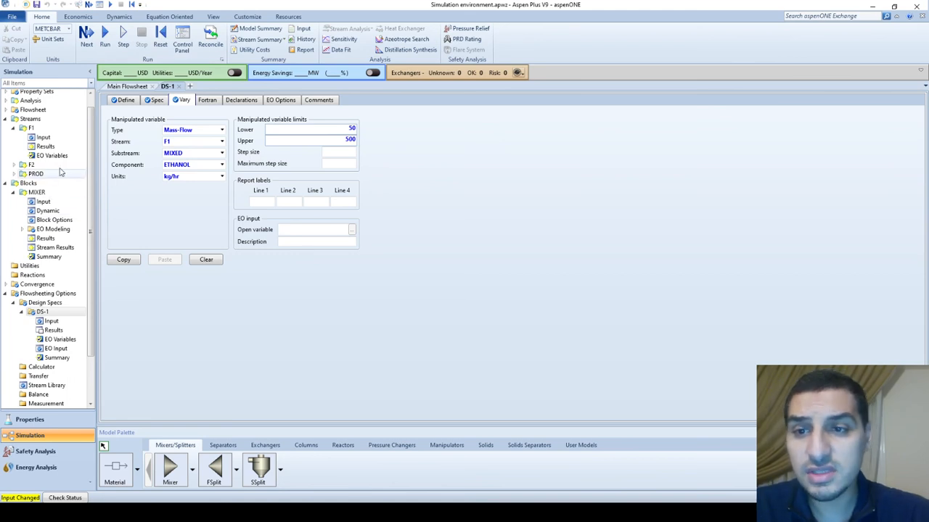
Open the MIXER stream results and expand the component mole flows, mass flows and mole fractions for review.
{"action": "left_click", "coordinate": [128, 87]}
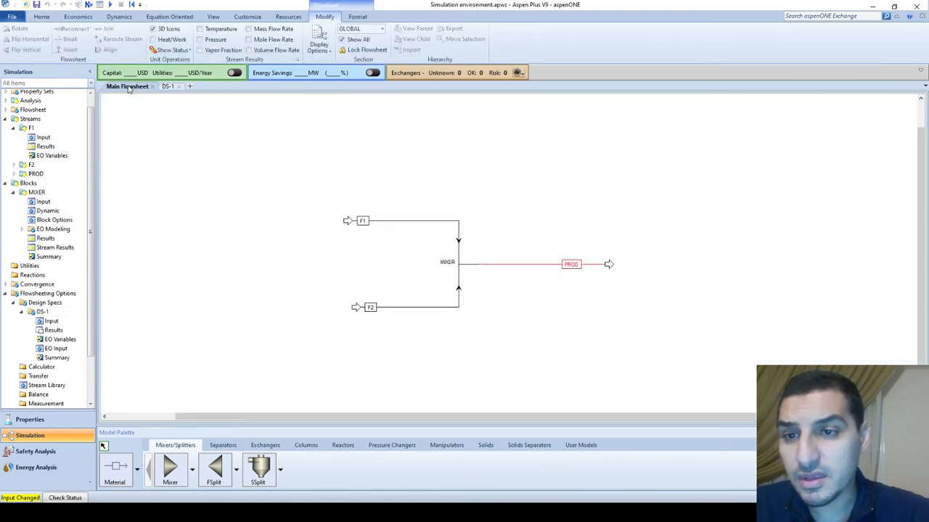
{"action": "double_click", "coordinate": [62, 250]}
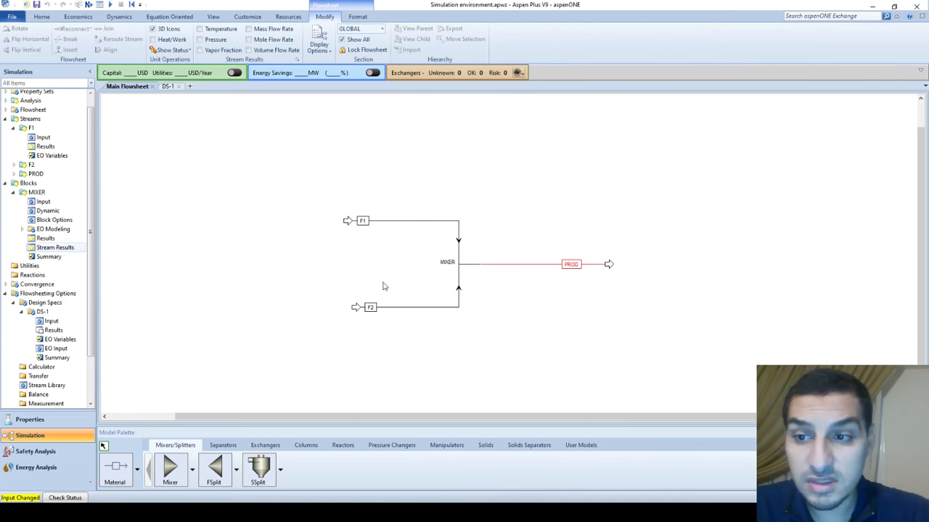
{"action": "scroll", "coordinate": [517, 254], "scroll_direction": "down", "scroll_amount": 3}
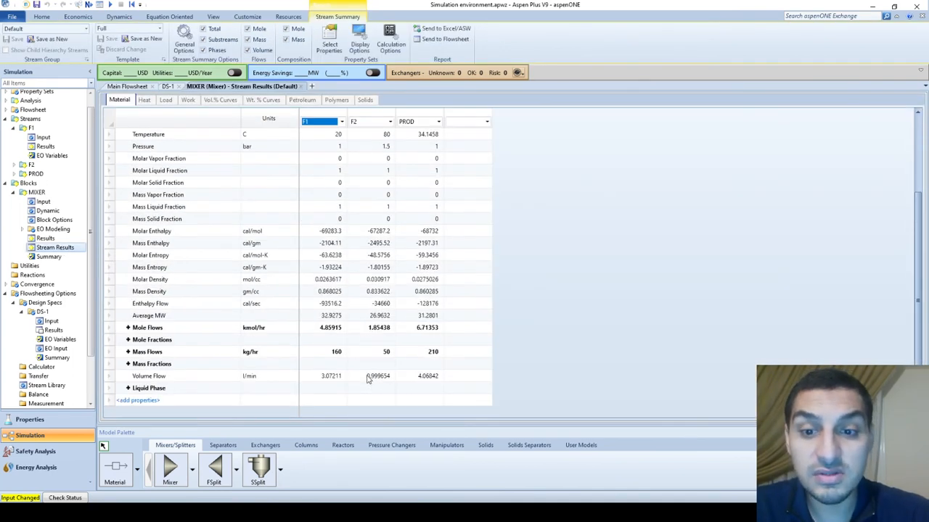
{"action": "left_click", "coordinate": [127, 328]}
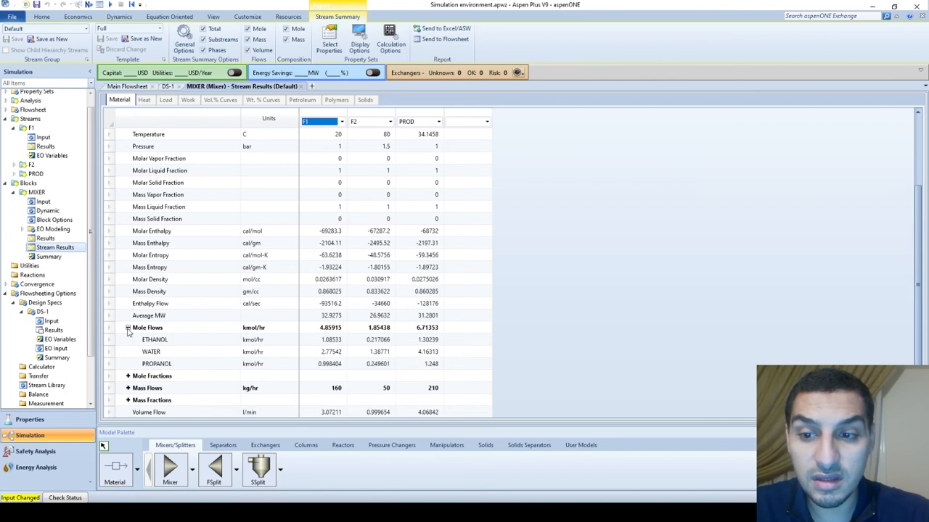
{"action": "left_click", "coordinate": [128, 388]}
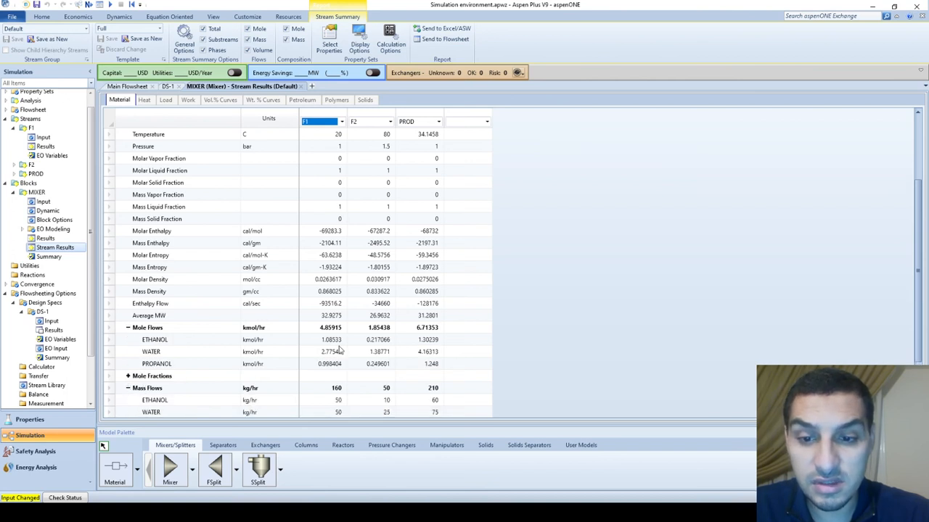
{"action": "scroll", "coordinate": [181, 328], "scroll_direction": "down", "scroll_amount": 2}
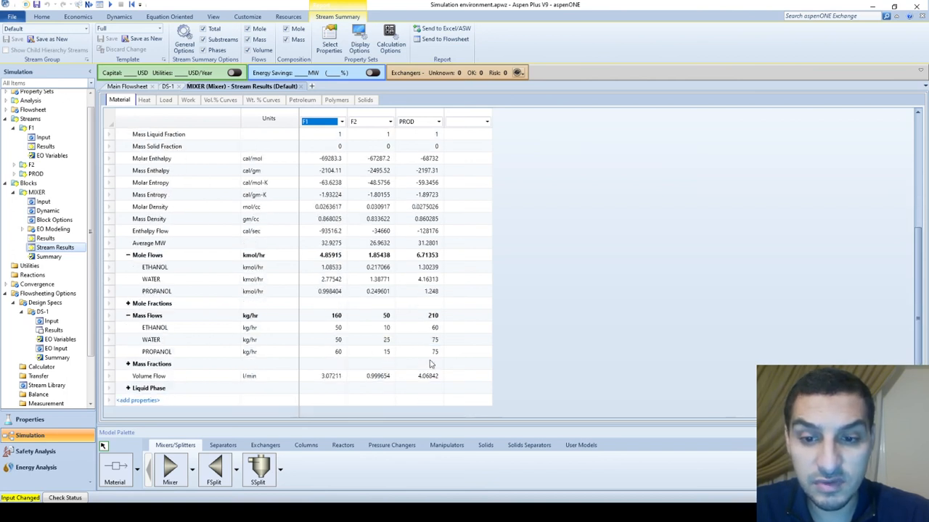
{"action": "left_click", "coordinate": [128, 304]}
{"action": "scroll", "coordinate": [389, 367], "scroll_direction": "down", "scroll_amount": 1}
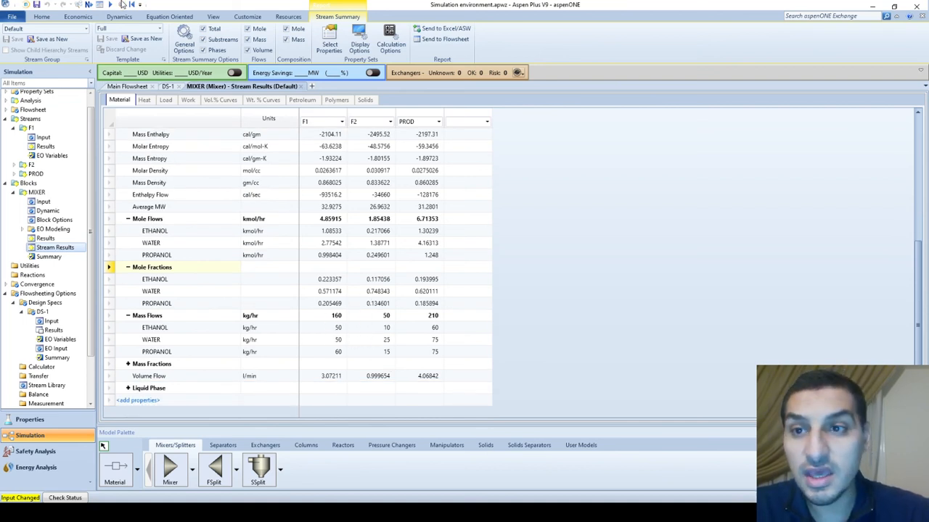
Run the simulation with the DS-1 design specification.
{"action": "left_click", "coordinate": [108, 5]}
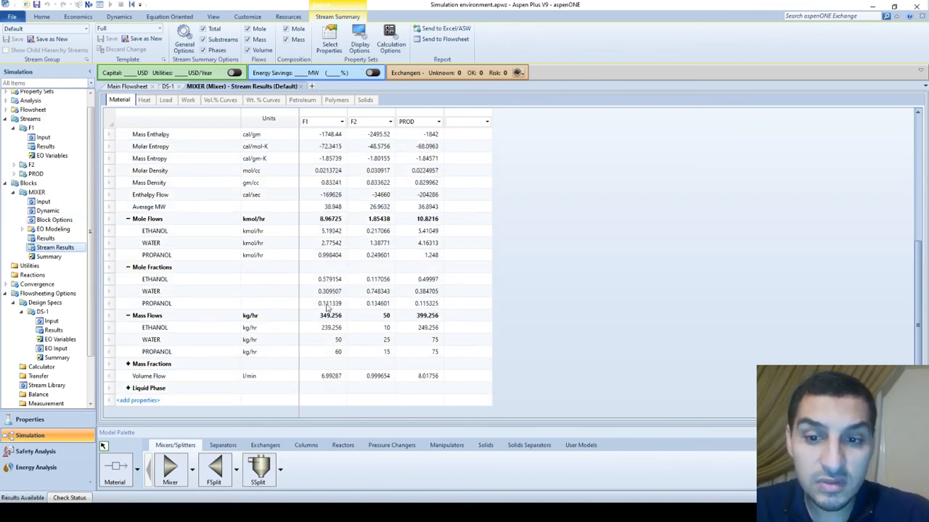
Check F1's ethanol mass flow and PROD's ethanol mole fraction in the MIXER stream results.
{"action": "left_click", "coordinate": [330, 328]}
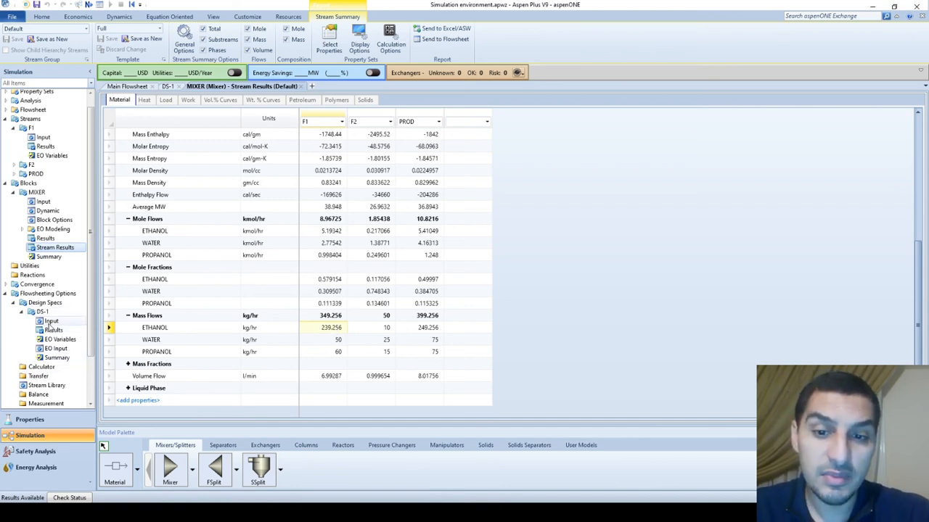
{"action": "left_click", "coordinate": [428, 283]}
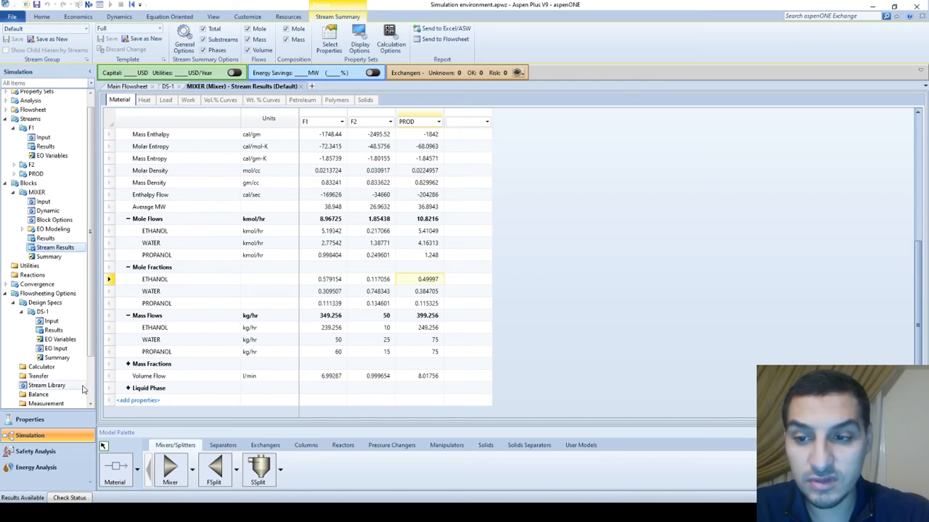
Try running the simulation with the DS-1 tolerance set to 0.000, and open the design specification's results.
{"action": "left_click", "coordinate": [51, 322]}
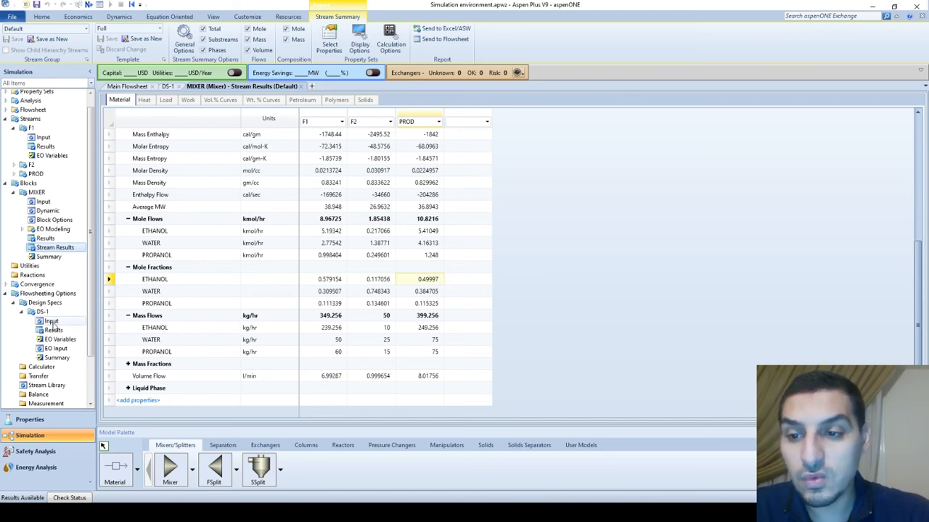
{"action": "left_click", "coordinate": [153, 101]}
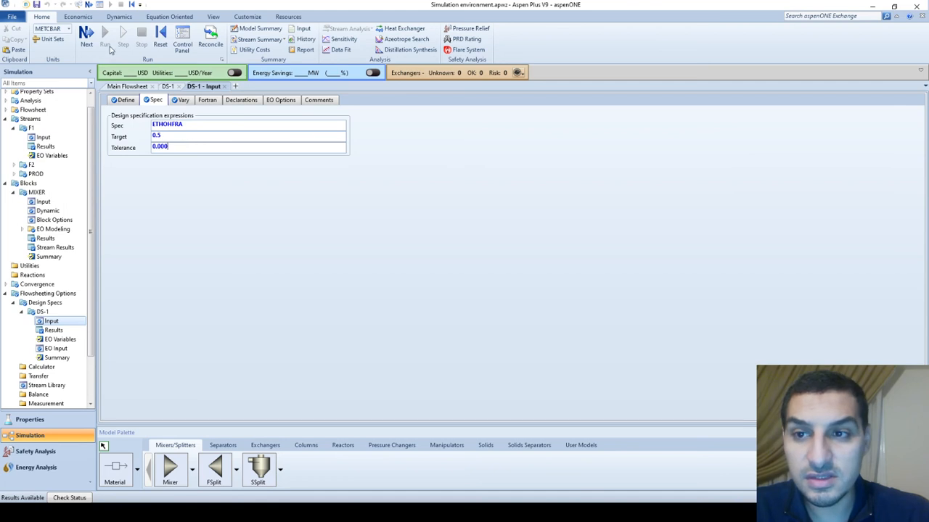
{"action": "left_click", "coordinate": [86, 36]}
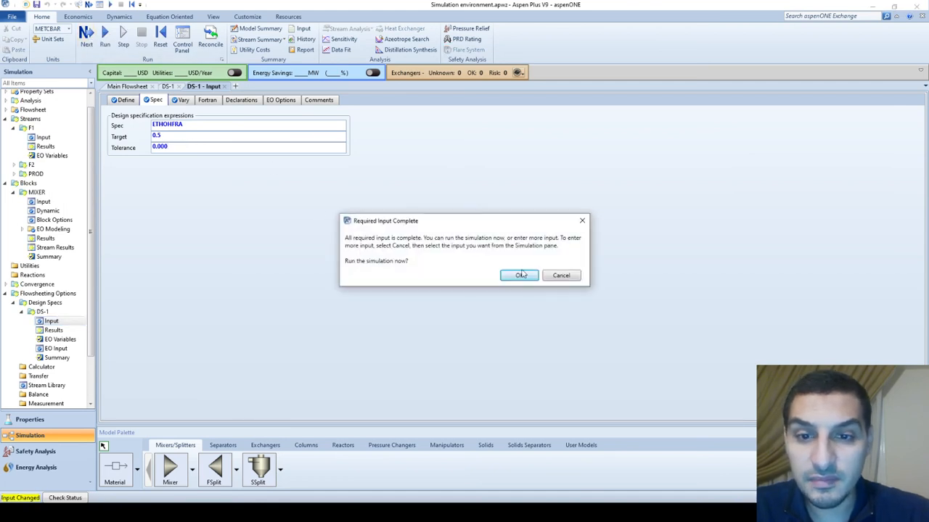
{"action": "left_click", "coordinate": [519, 276]}
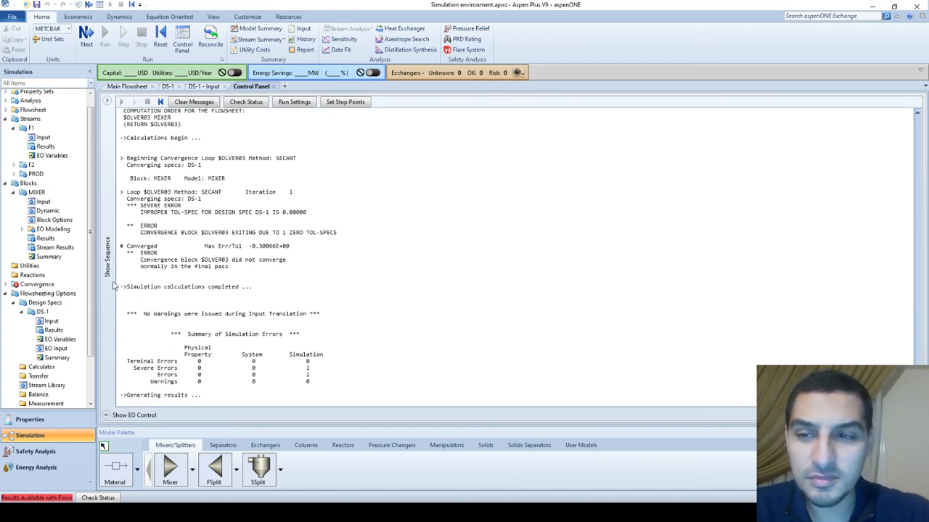
{"action": "left_click", "coordinate": [55, 330]}
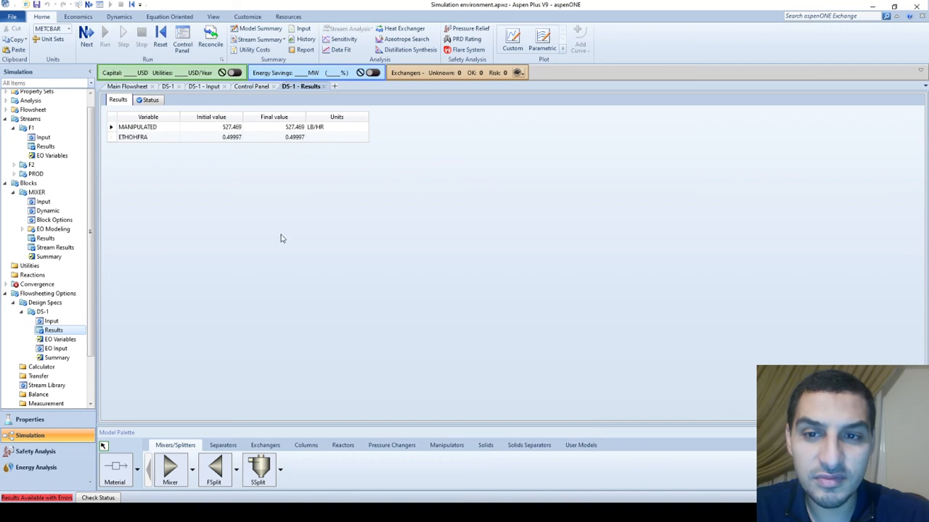
Set the DS-1 tolerance to 0.000001, rerun the simulation and check the final ETHOHFRA value in the specification's results.
{"action": "left_click", "coordinate": [51, 320]}
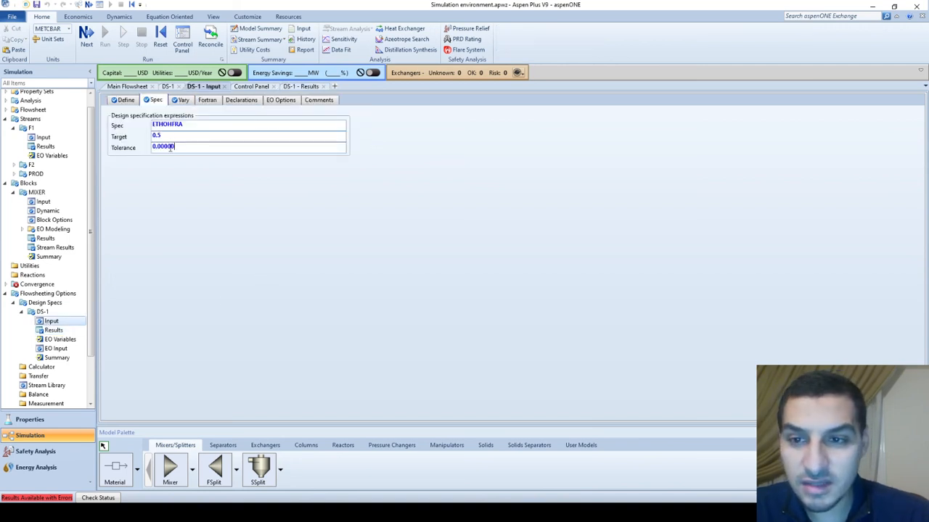
{"action": "type", "text": "1"}
{"action": "left_click", "coordinate": [104, 36]}
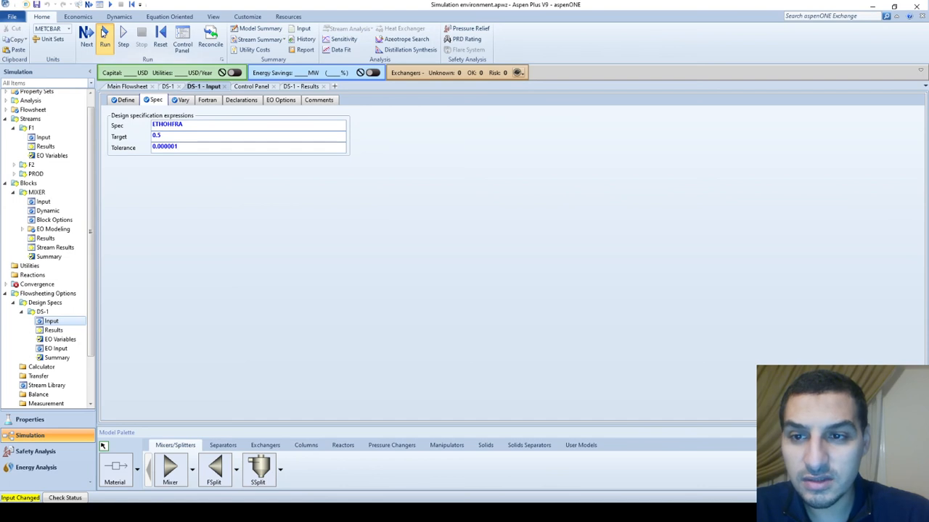
{"action": "left_click", "coordinate": [63, 330]}
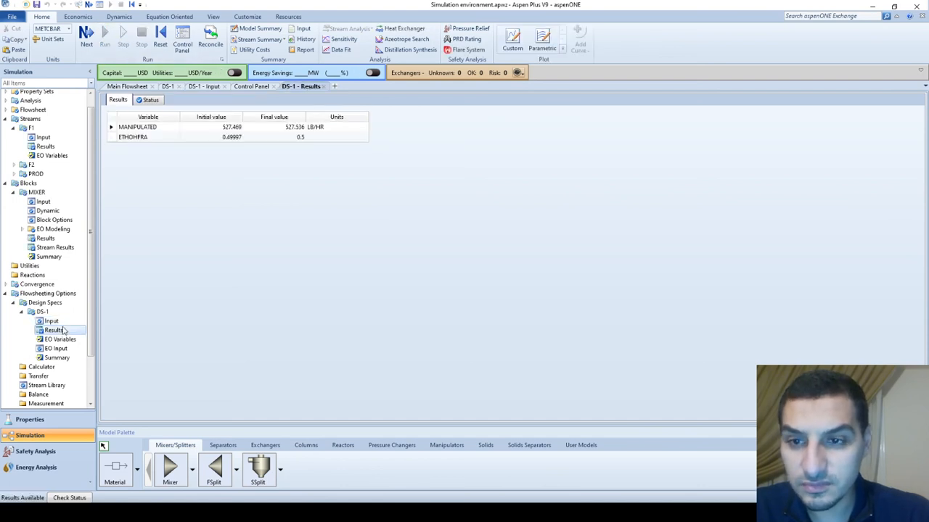
{"action": "left_click", "coordinate": [283, 140]}
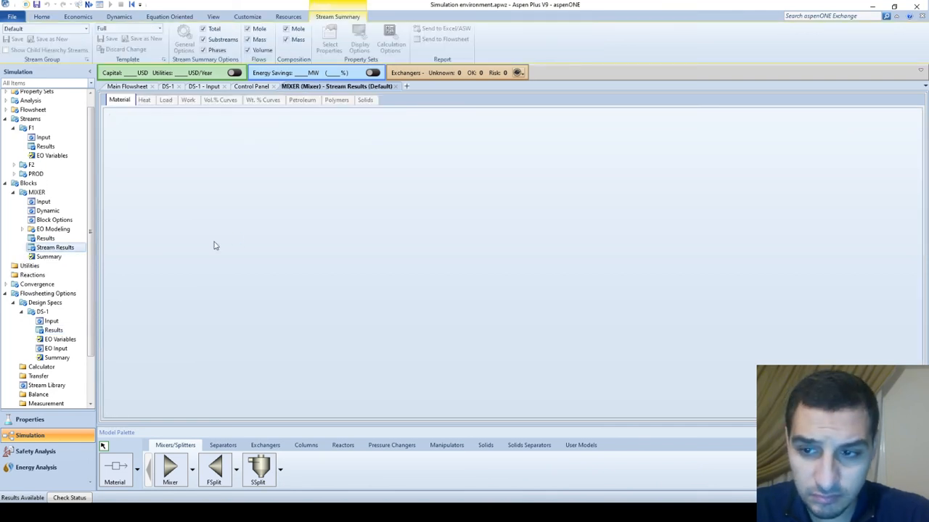
Expand the mole fractions, mass flows and mass fractions in the MIXER stream results and check the ethanol values of PROD and F1.
{"action": "scroll", "coordinate": [334, 278], "scroll_direction": "down", "scroll_amount": 4}
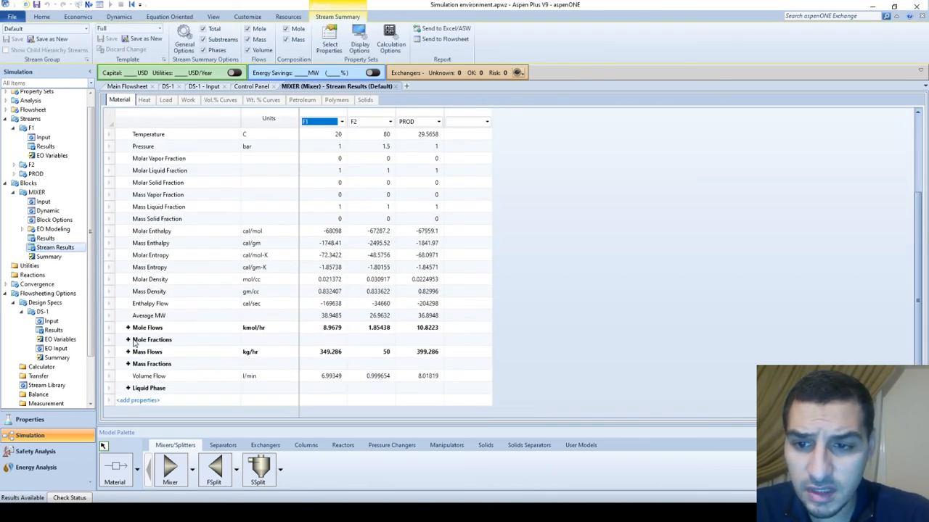
{"action": "left_click", "coordinate": [128, 339]}
{"action": "left_click", "coordinate": [434, 351]}
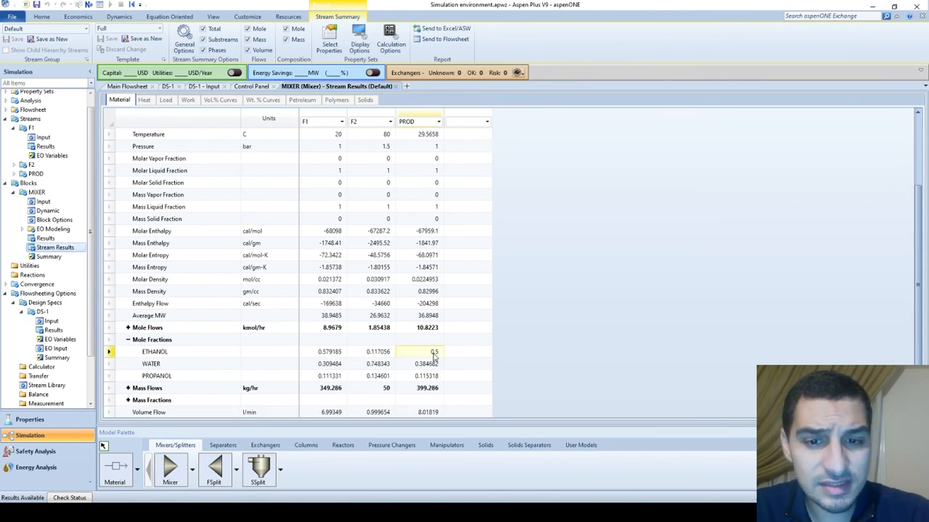
{"action": "left_click", "coordinate": [128, 388]}
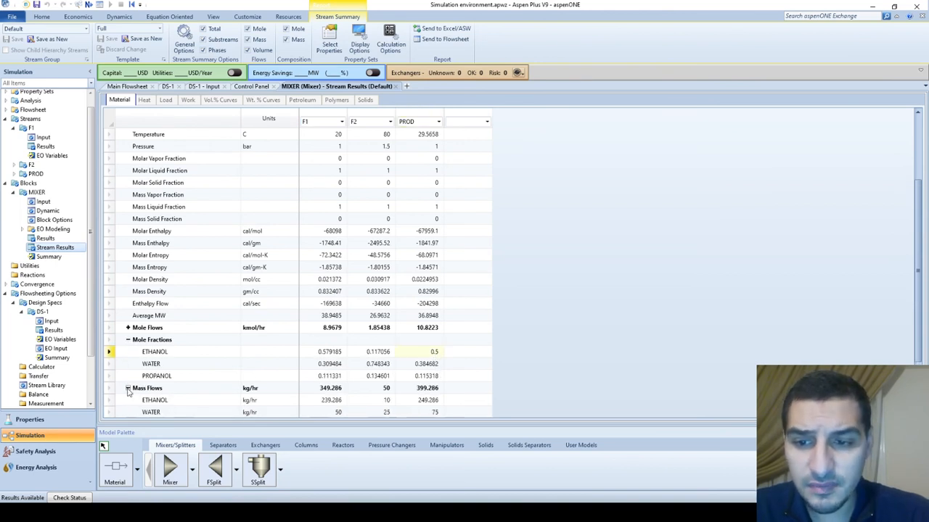
{"action": "scroll", "coordinate": [130, 377], "scroll_direction": "down", "scroll_amount": 2}
{"action": "left_click", "coordinate": [128, 364]}
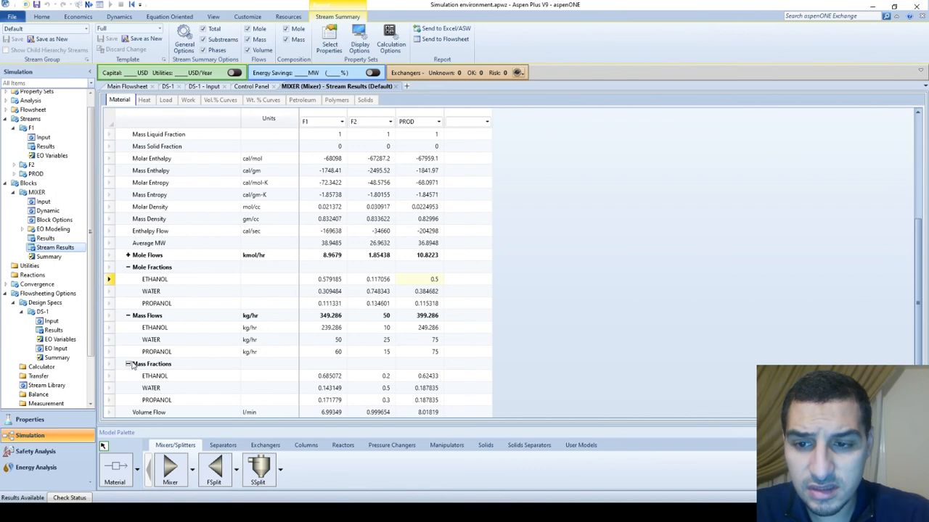
{"action": "left_click", "coordinate": [320, 331]}
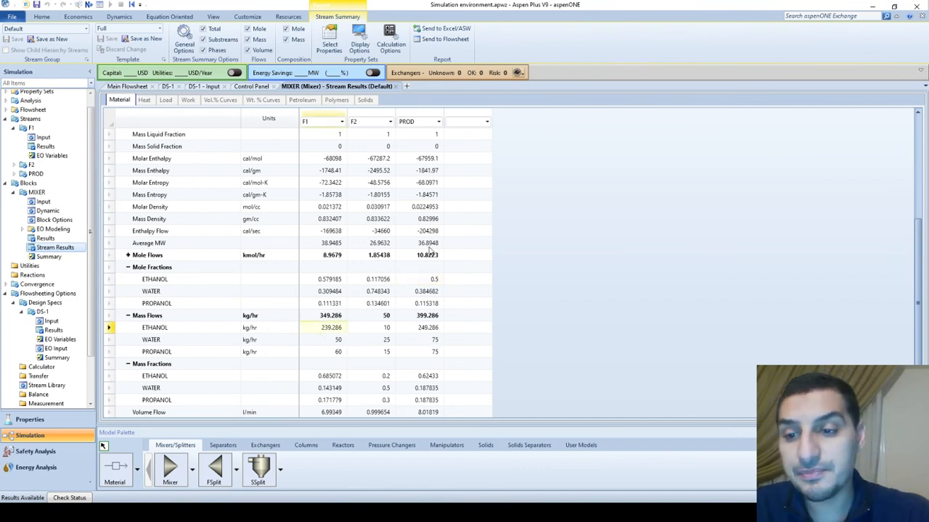
{"action": "scroll", "coordinate": [430, 250], "scroll_direction": "down", "scroll_amount": 1}
{"action": "scroll", "coordinate": [356, 282], "scroll_direction": "up", "scroll_amount": 5}
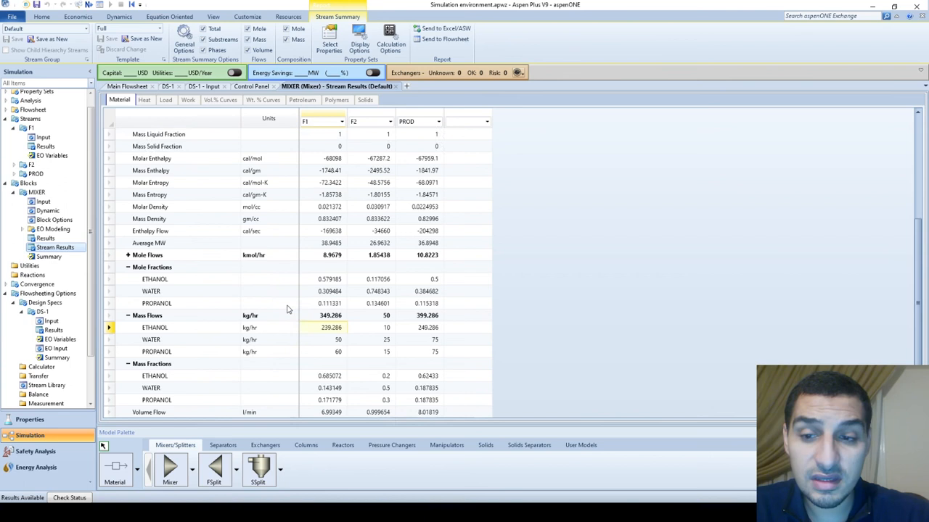
Review the initial and final values of the manipulated variable and ETHOHFRA in the DS-1 results.
{"action": "left_click", "coordinate": [54, 331]}
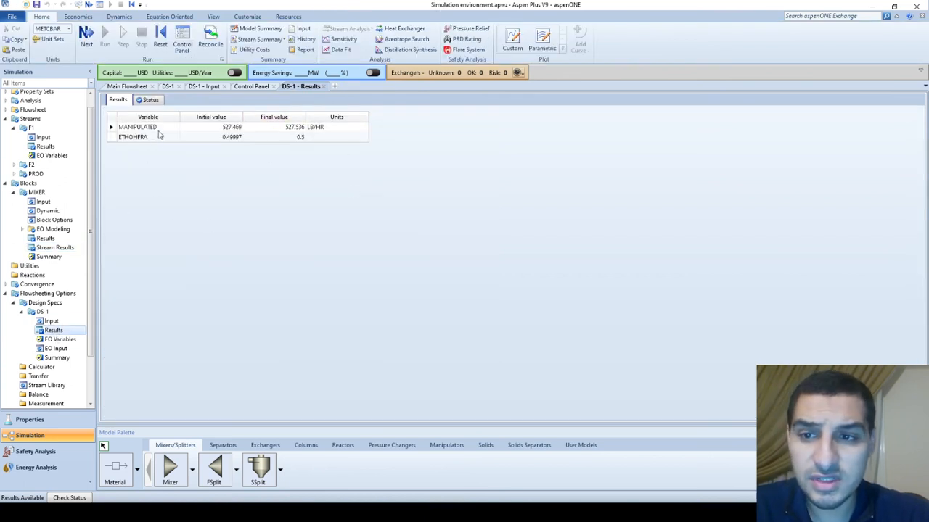
{"action": "left_click", "coordinate": [151, 138]}
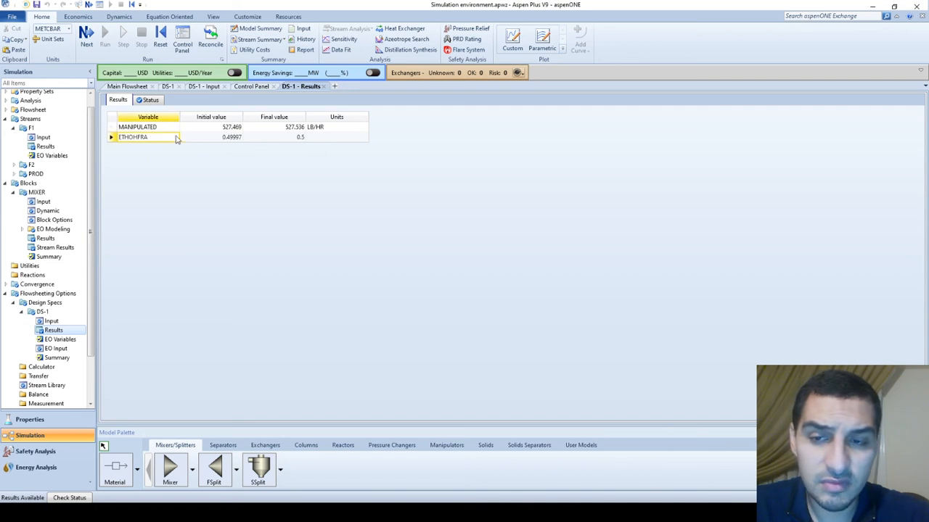
{"action": "left_click", "coordinate": [221, 128]}
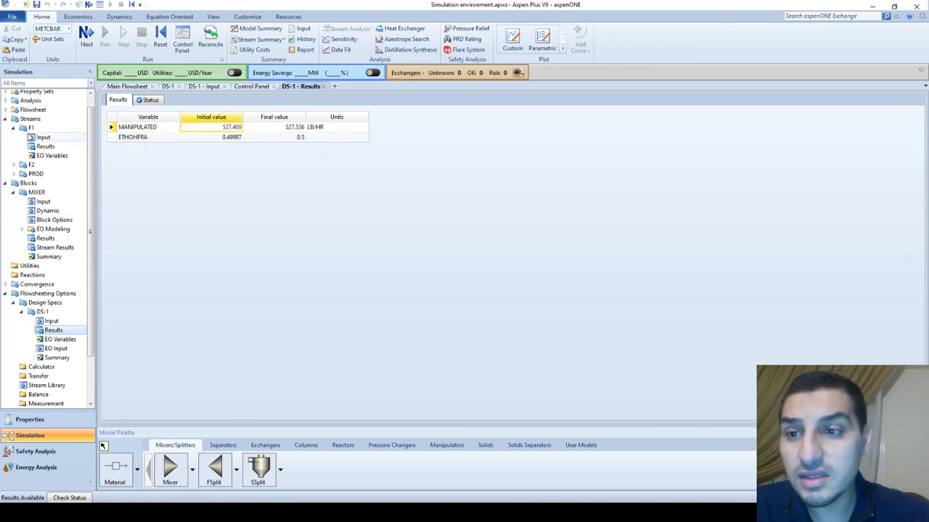
Compare the ethanol mass flow specified in F1's input with the calculated component mass flow in F1's results.
{"action": "left_click", "coordinate": [39, 136]}
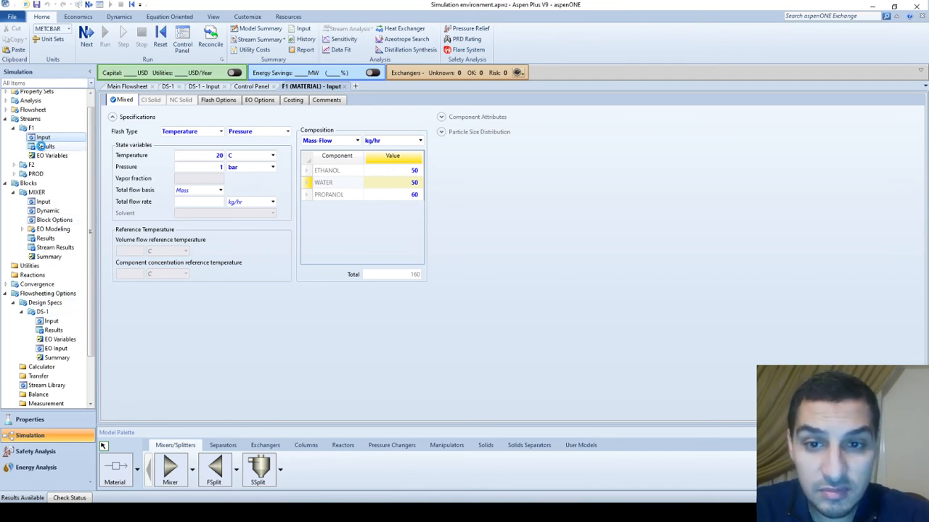
{"action": "left_click", "coordinate": [45, 147]}
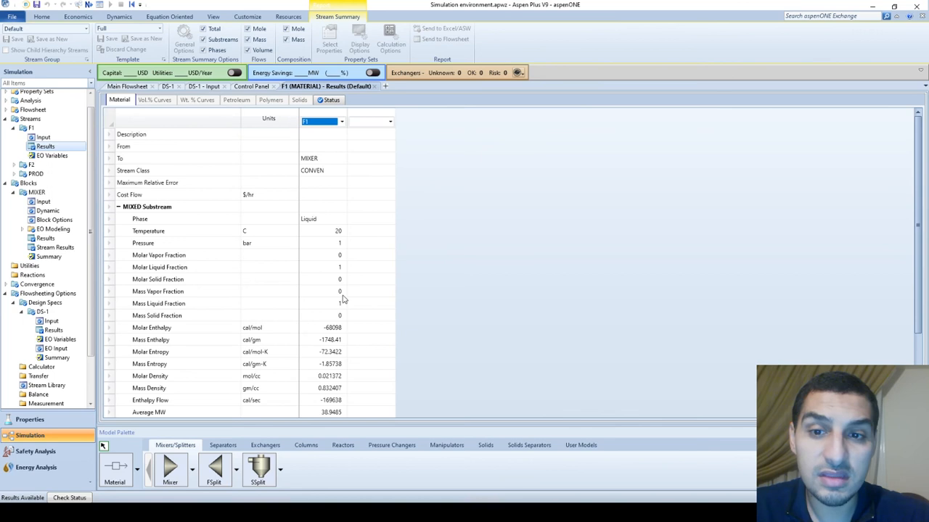
{"action": "scroll", "coordinate": [128, 355], "scroll_direction": "down", "scroll_amount": 3}
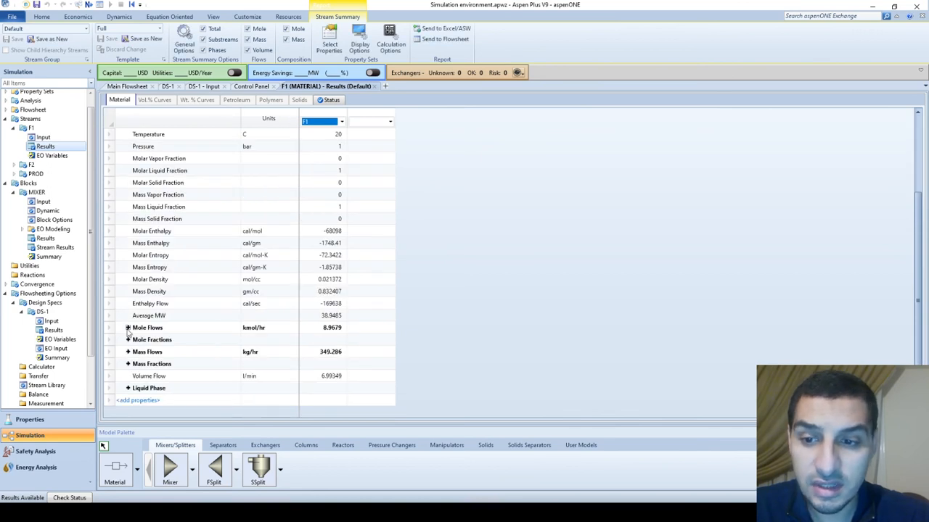
{"action": "left_click", "coordinate": [128, 352]}
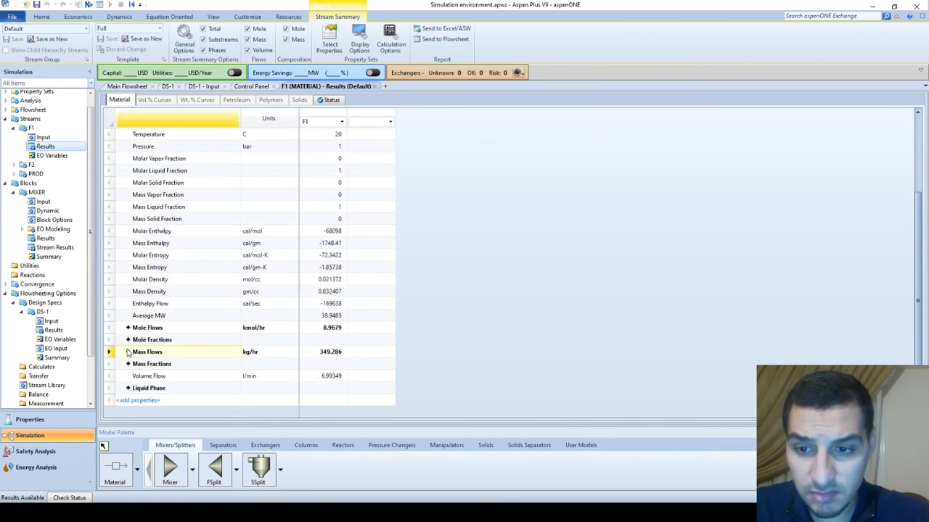
{"action": "left_click", "coordinate": [335, 367]}
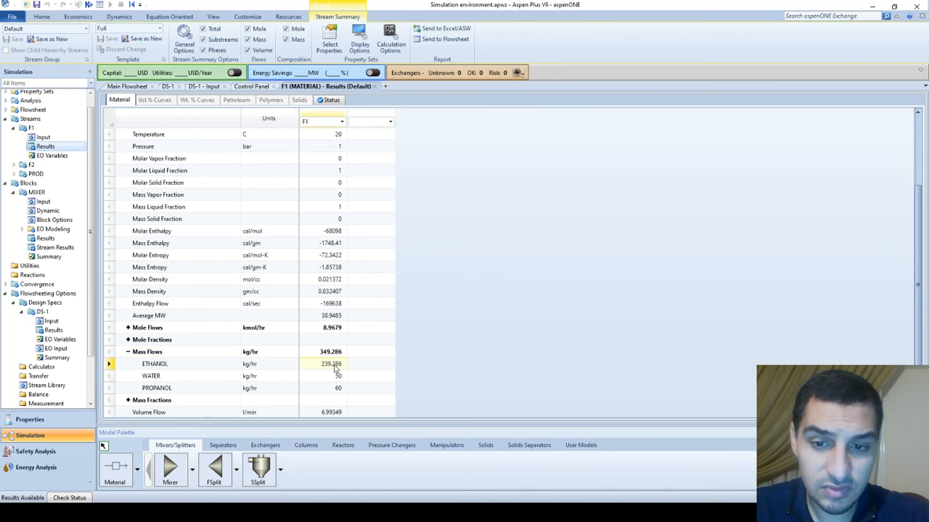
{"action": "scroll", "coordinate": [479, 325], "scroll_direction": "up", "scroll_amount": 3}
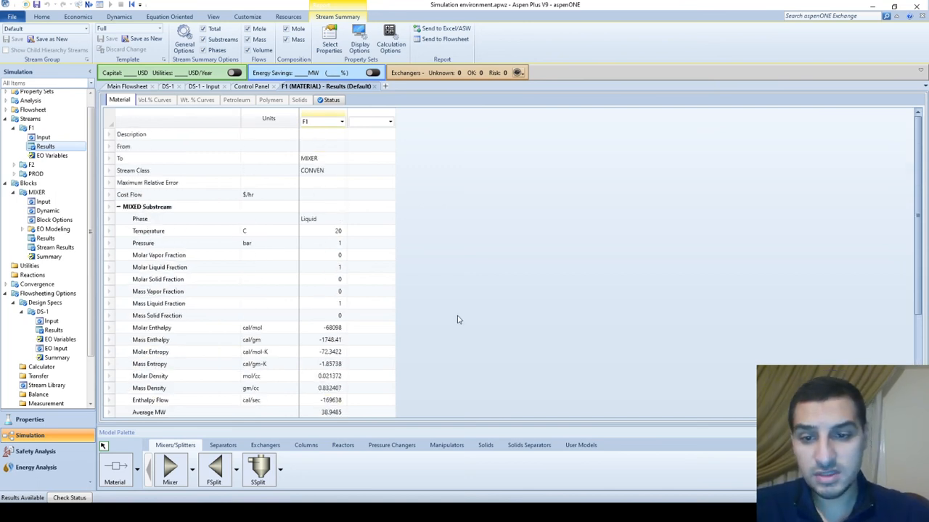
Open the DS-1 input and review the definition of the sampled variable ETHOHFRA.
{"action": "left_click", "coordinate": [50, 322]}
{"action": "left_click", "coordinate": [123, 101]}
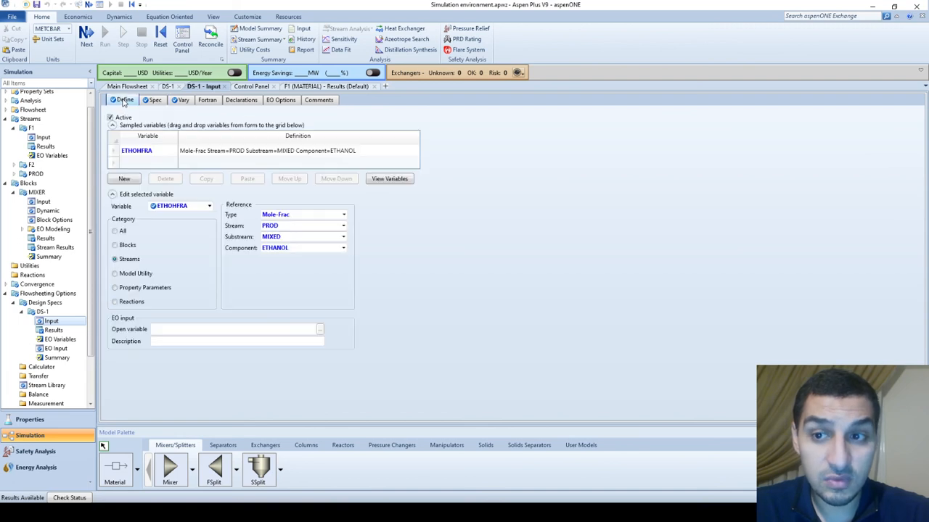